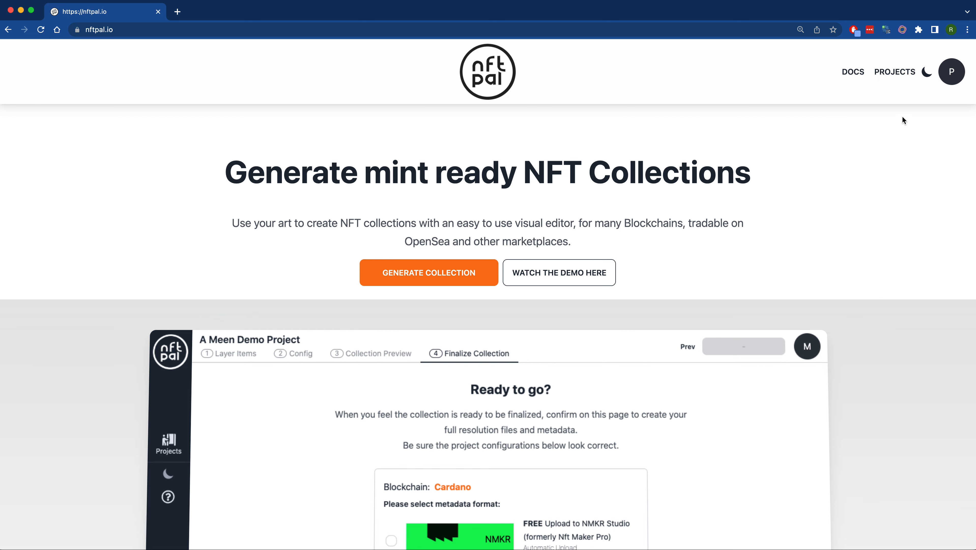
- Create a new project from the demo content and rename it "My first NFT Project"
{"action": "left_click", "coordinate": [894, 73]}
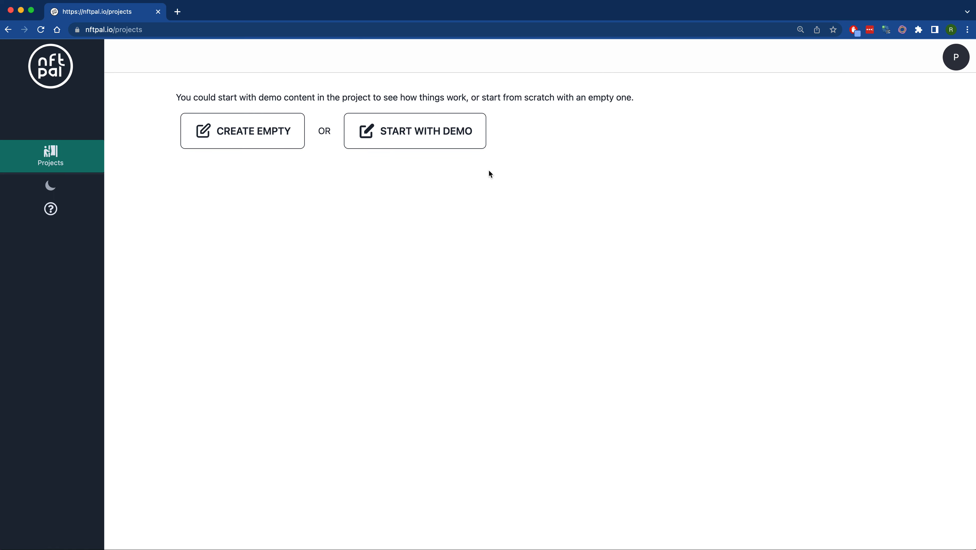
{"action": "left_click", "coordinate": [430, 139]}
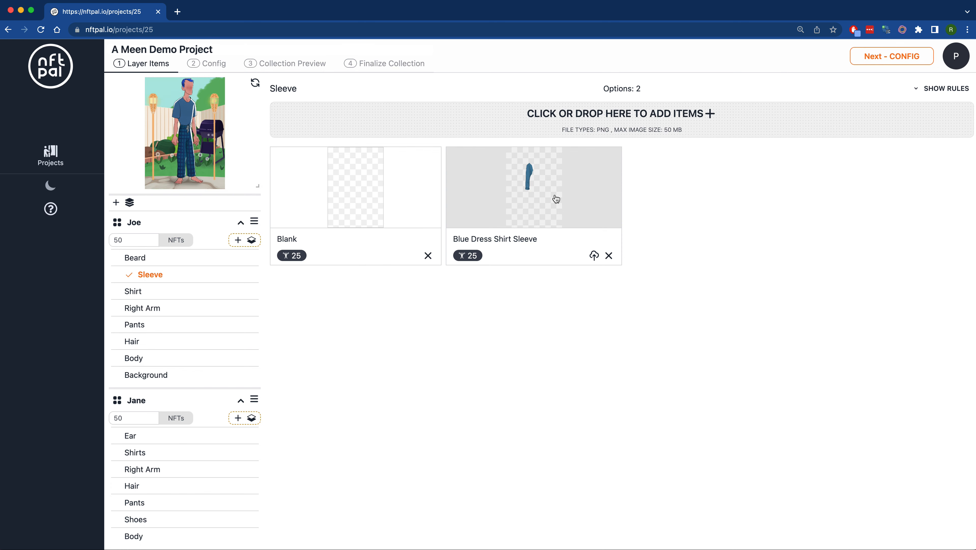
{"action": "left_click", "coordinate": [228, 51]}
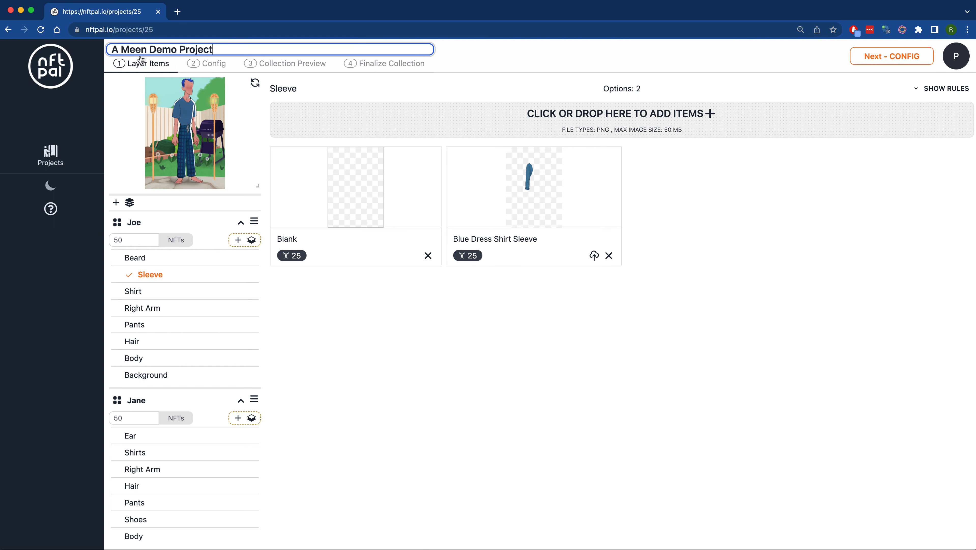
{"action": "left_click_drag", "start_coordinate": [241, 50], "coordinate": [104, 47]}
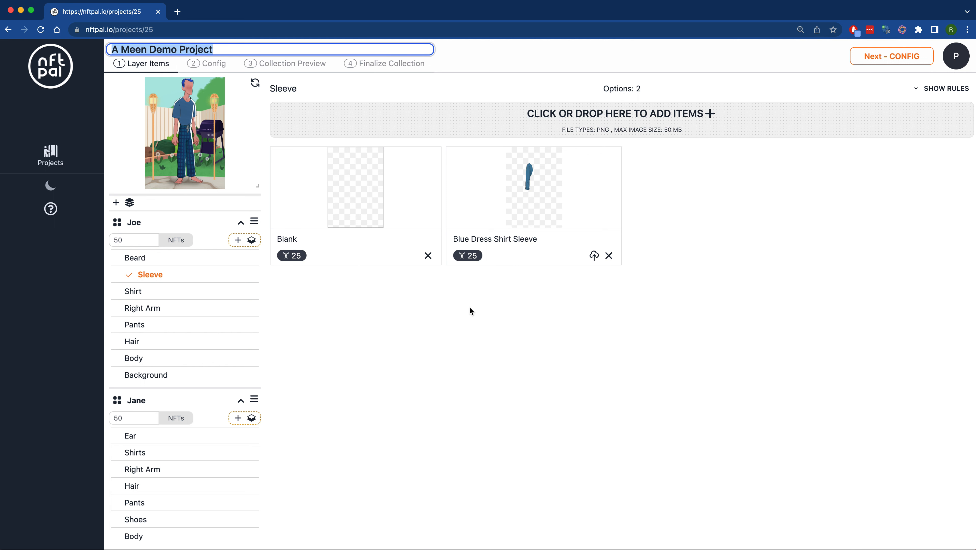
{"action": "type", "text": "My first NF"}
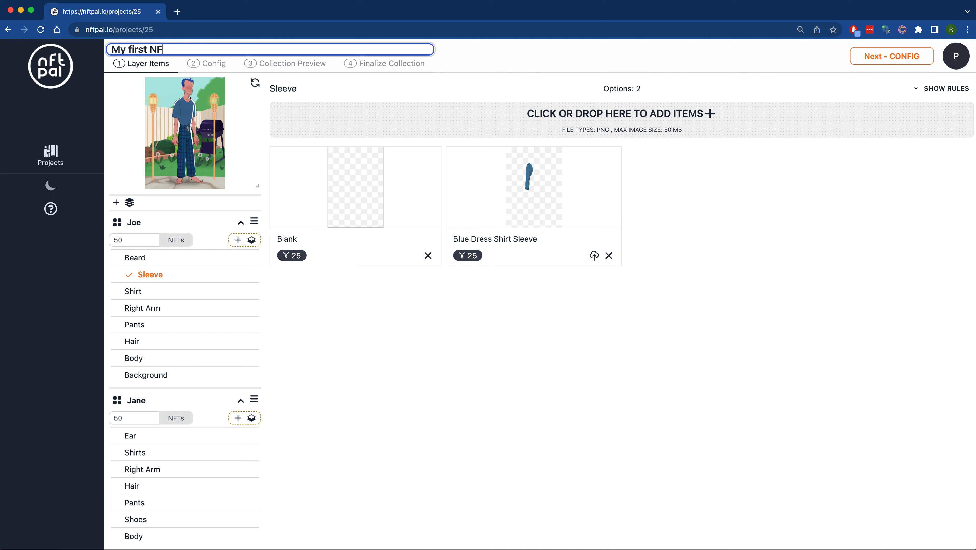
{"action": "type", "text": "T Project"}
{"action": "key", "text": "Return"}
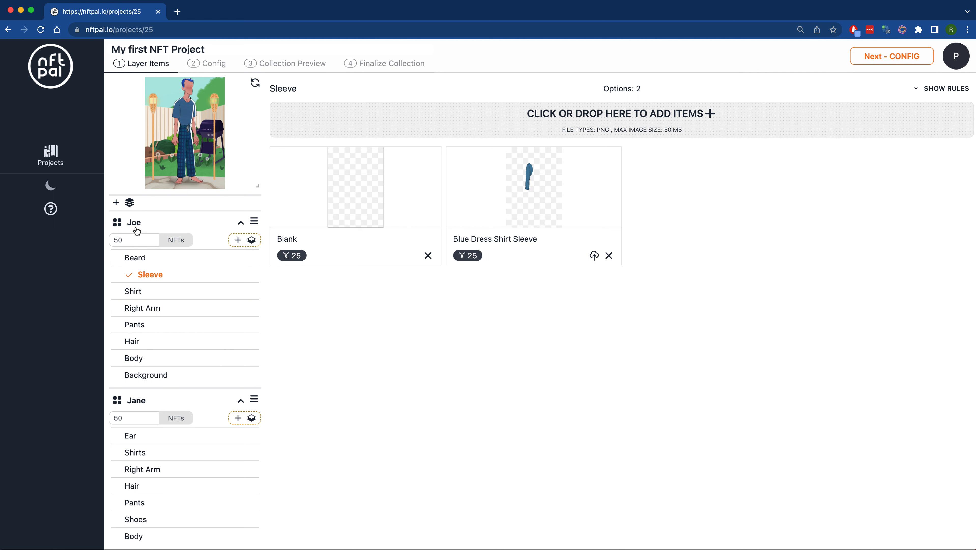
- Collapse the Joe and Jane layer groups
{"action": "double_click", "coordinate": [138, 400]}
{"action": "double_click", "coordinate": [153, 222]}
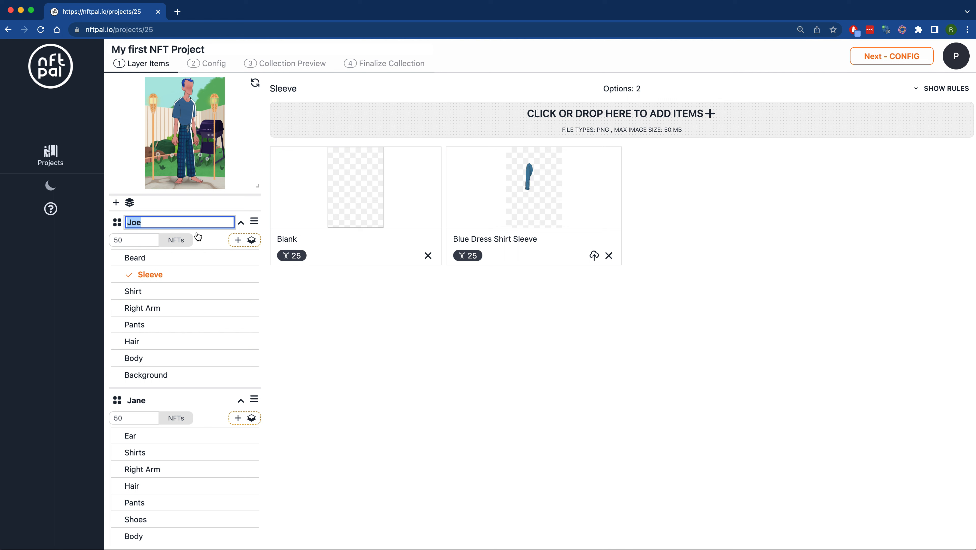
{"action": "left_click", "coordinate": [241, 223]}
{"action": "left_click", "coordinate": [240, 245]}
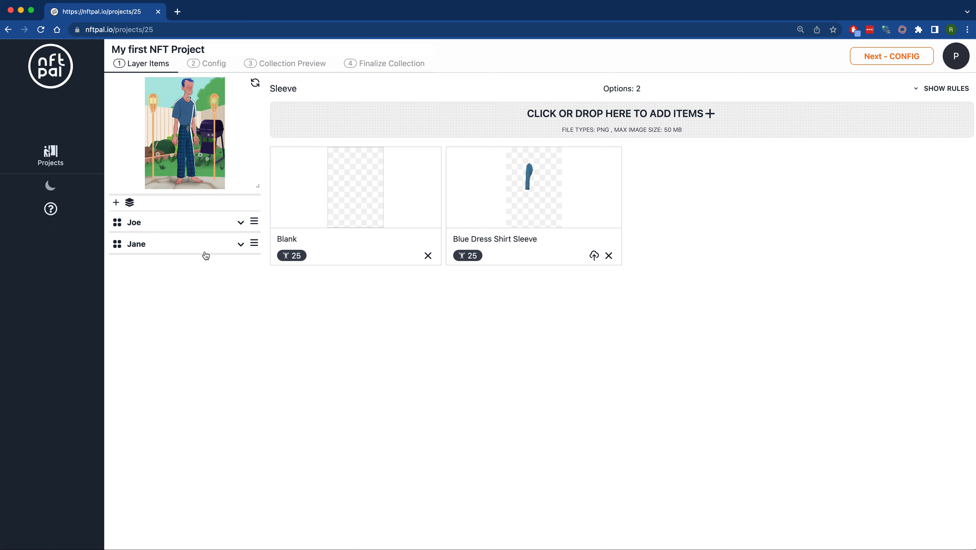
- Expand the Jane group and preview the Backyard, Office and Supermarket options of its Background layer
{"action": "left_click", "coordinate": [240, 245]}
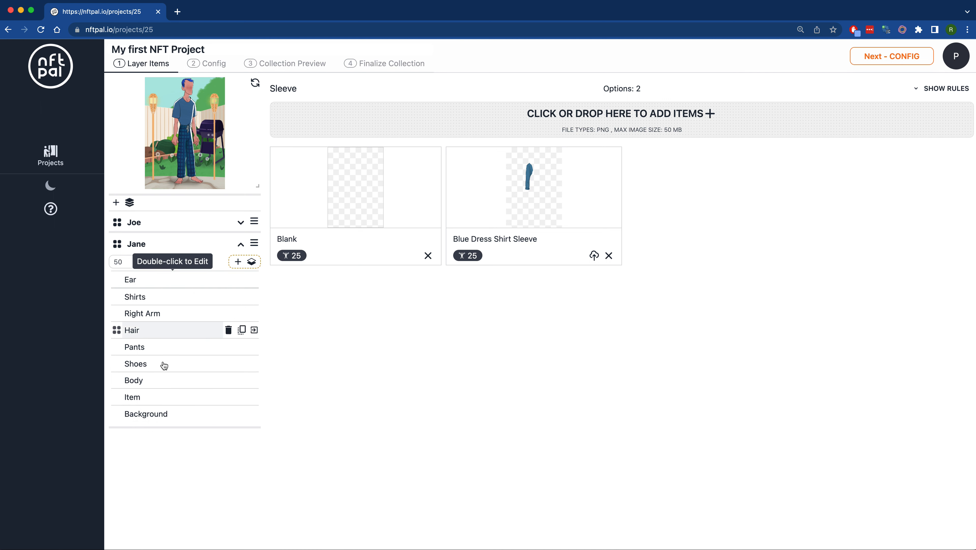
{"action": "left_click", "coordinate": [168, 419]}
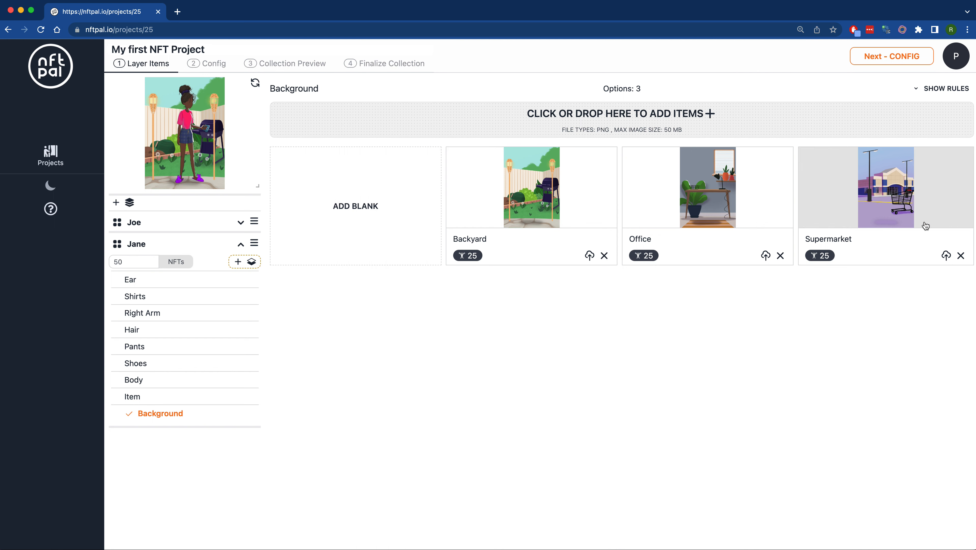
{"action": "left_click", "coordinate": [541, 186]}
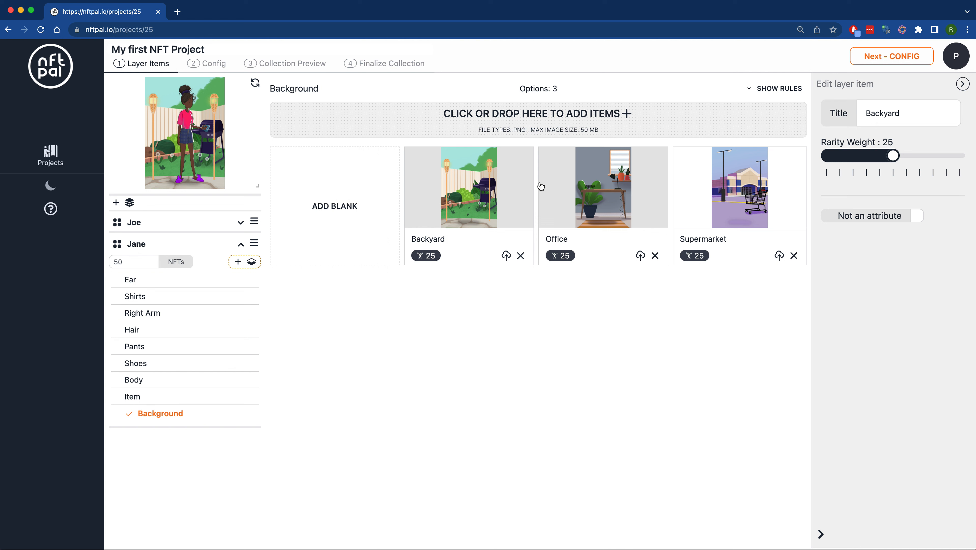
{"action": "left_click", "coordinate": [596, 192]}
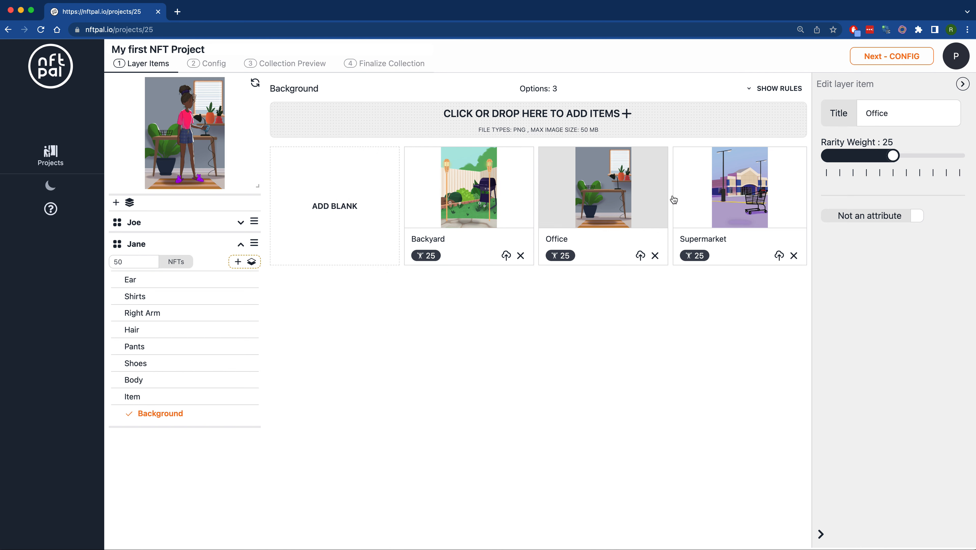
{"action": "left_click", "coordinate": [728, 201]}
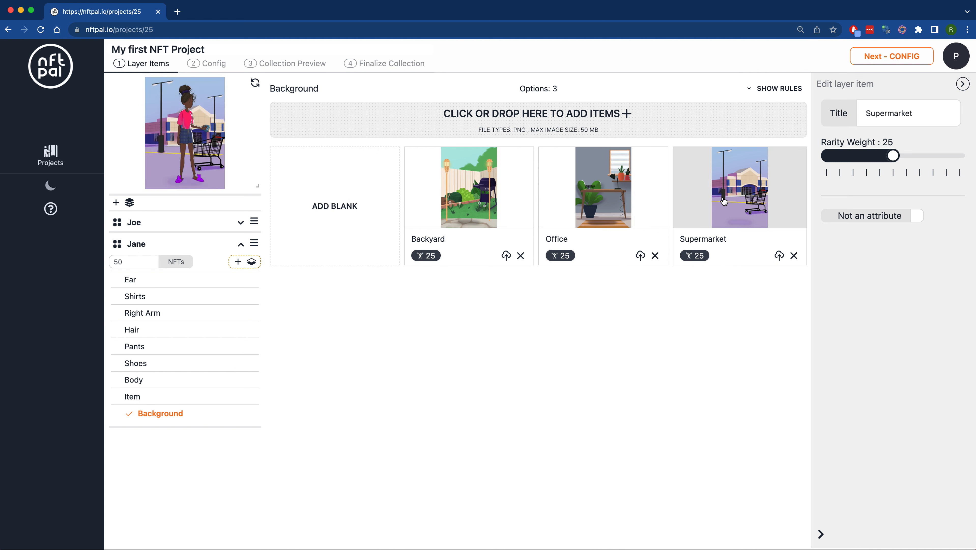
- Try different rarity weights up to 50 for the Supermarket background, then return it to 25
{"action": "left_click", "coordinate": [924, 114]}
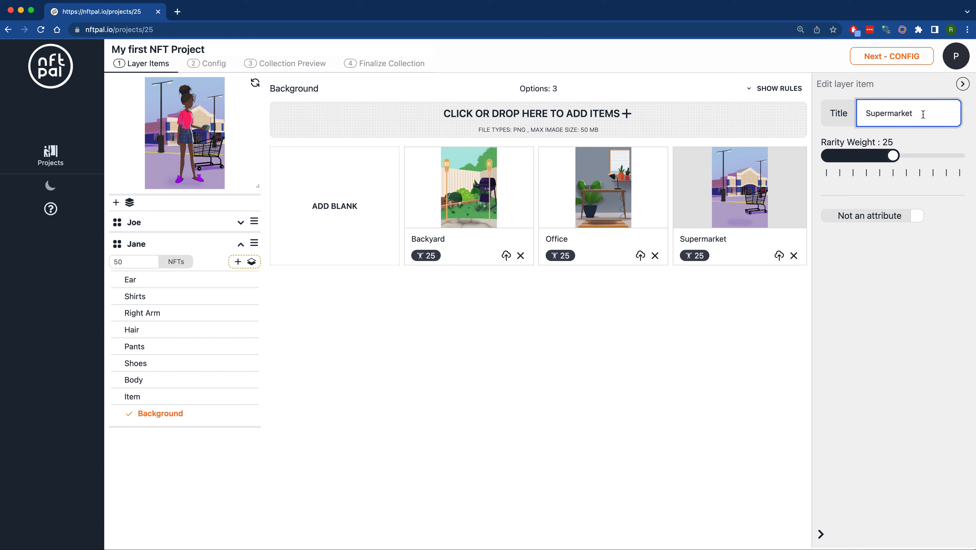
{"action": "left_click", "coordinate": [896, 159]}
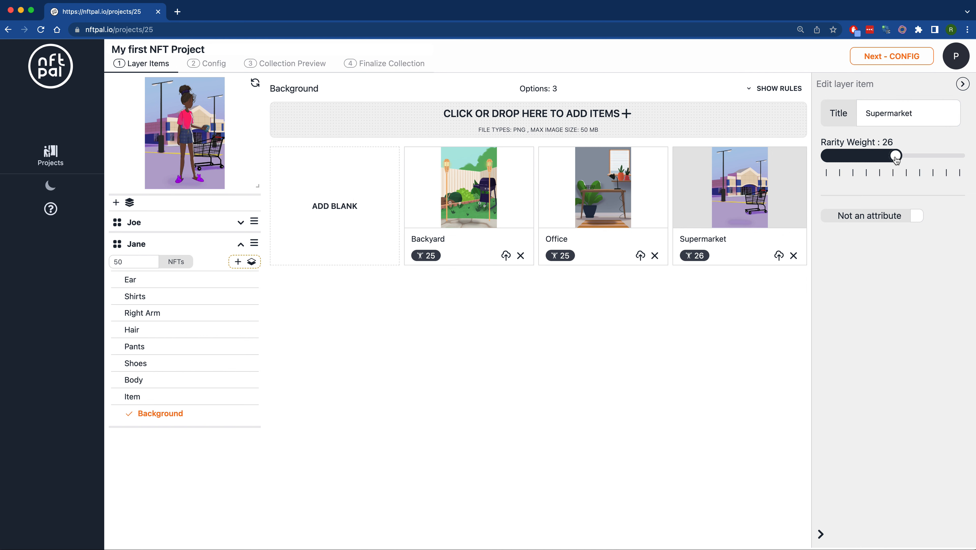
{"action": "left_click_drag", "start_coordinate": [896, 159], "coordinate": [892, 160]}
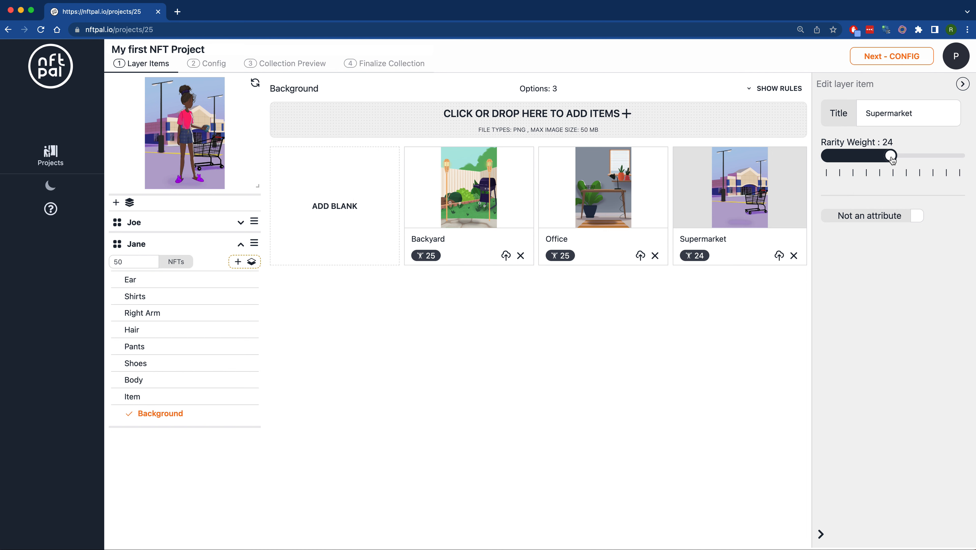
{"action": "left_click_drag", "start_coordinate": [892, 159], "coordinate": [965, 163]}
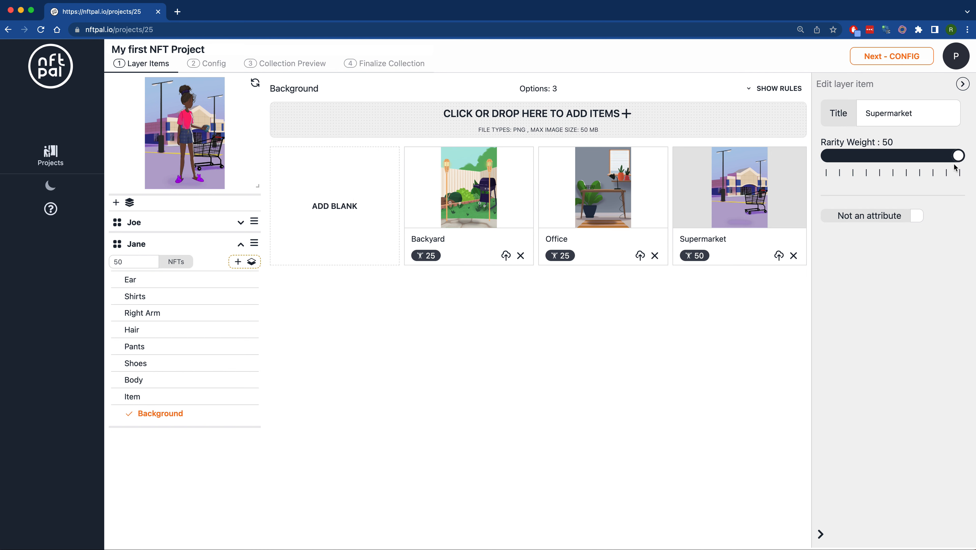
{"action": "left_click_drag", "start_coordinate": [957, 158], "coordinate": [894, 165]}
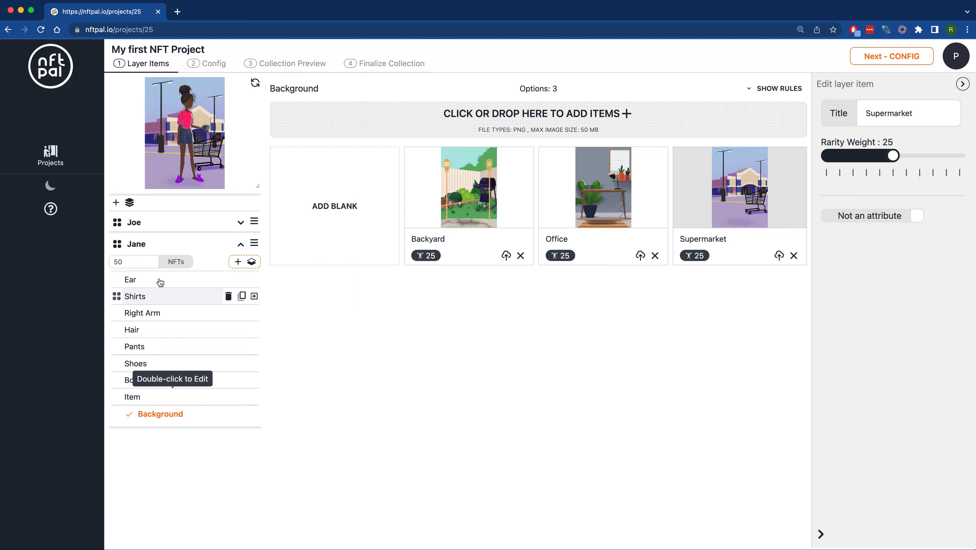
- Try reordering Jane's layers by moving Item below Background and placing Background above Shoes
{"action": "left_click", "coordinate": [149, 402]}
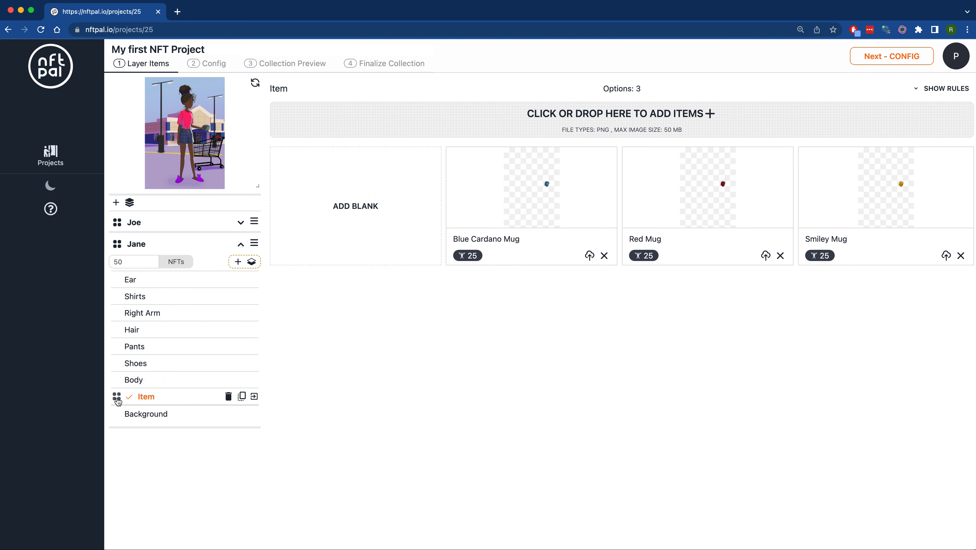
{"action": "left_click_drag", "start_coordinate": [117, 401], "coordinate": [118, 418]}
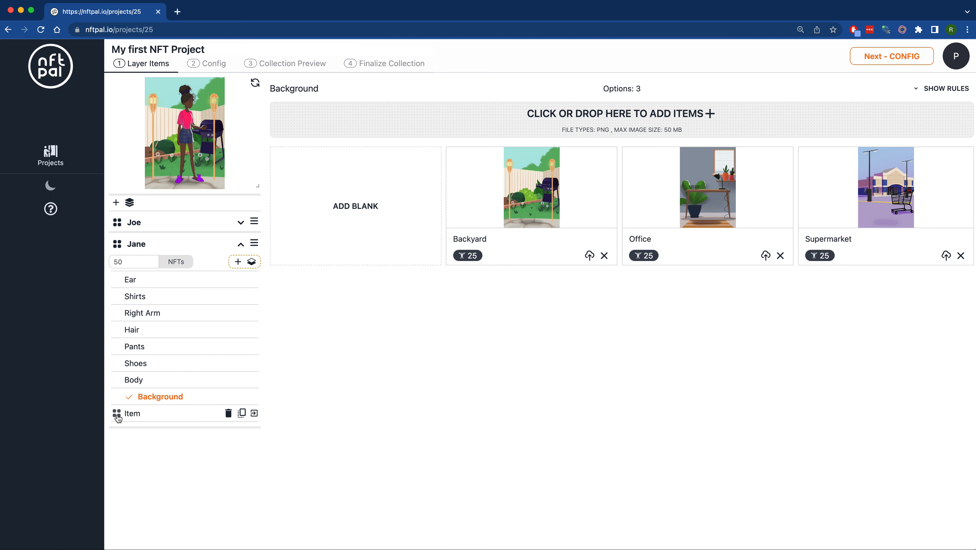
{"action": "left_click_drag", "start_coordinate": [118, 418], "coordinate": [127, 376]}
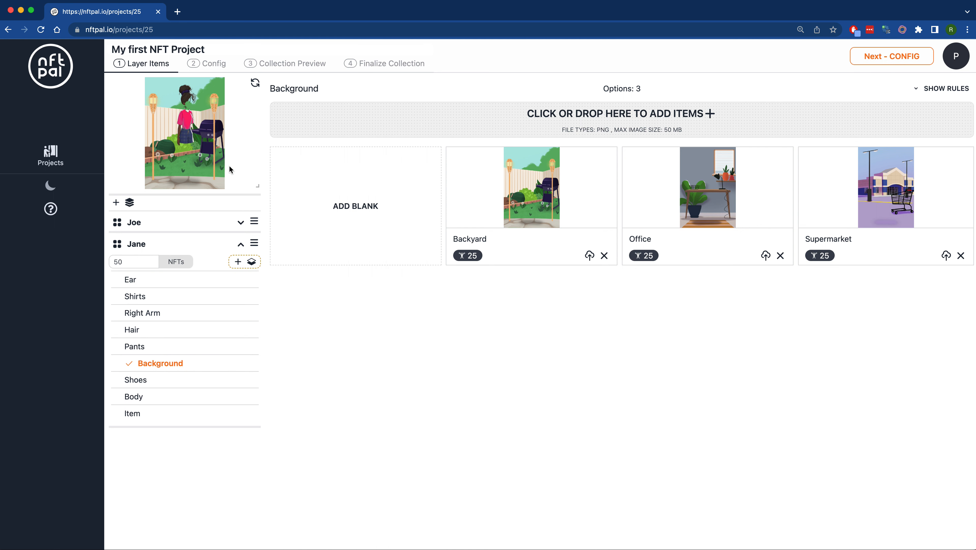
- Enlarge the character preview and move Jane's Background layer back to the end of the layer order, below Item
{"action": "left_click_drag", "start_coordinate": [257, 185], "coordinate": [353, 285]}
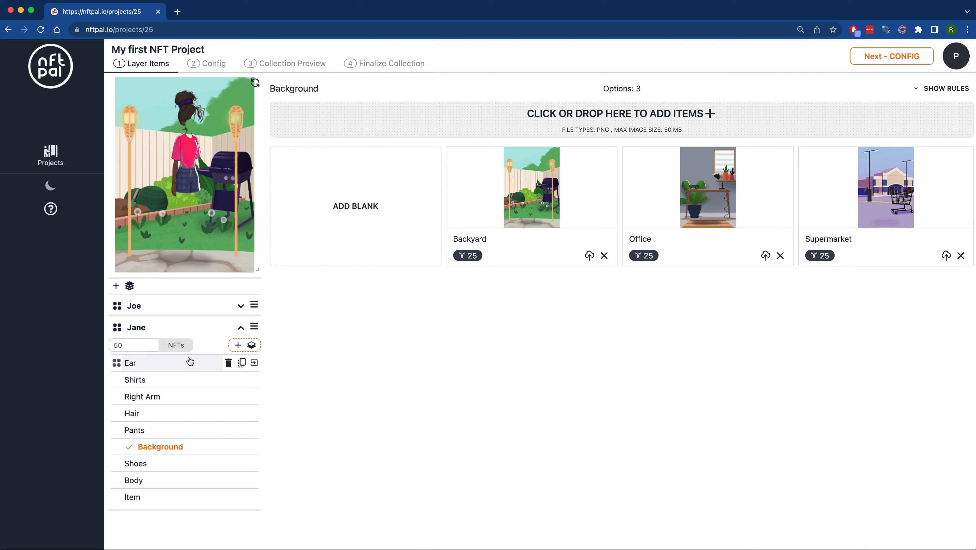
{"action": "left_click_drag", "start_coordinate": [124, 448], "coordinate": [122, 500]}
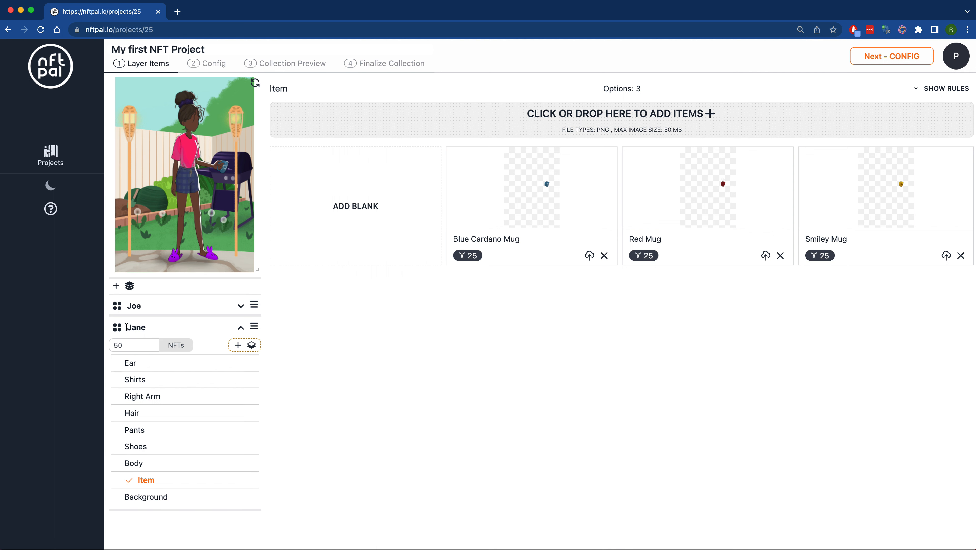
- Expand the Joe group and show the options of its Background layer
{"action": "left_click", "coordinate": [146, 306]}
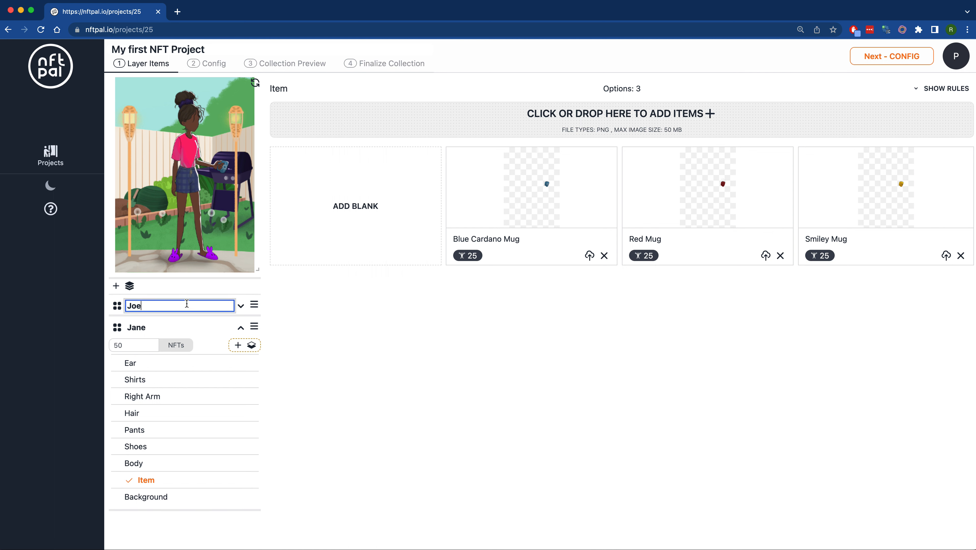
{"action": "left_click", "coordinate": [241, 306]}
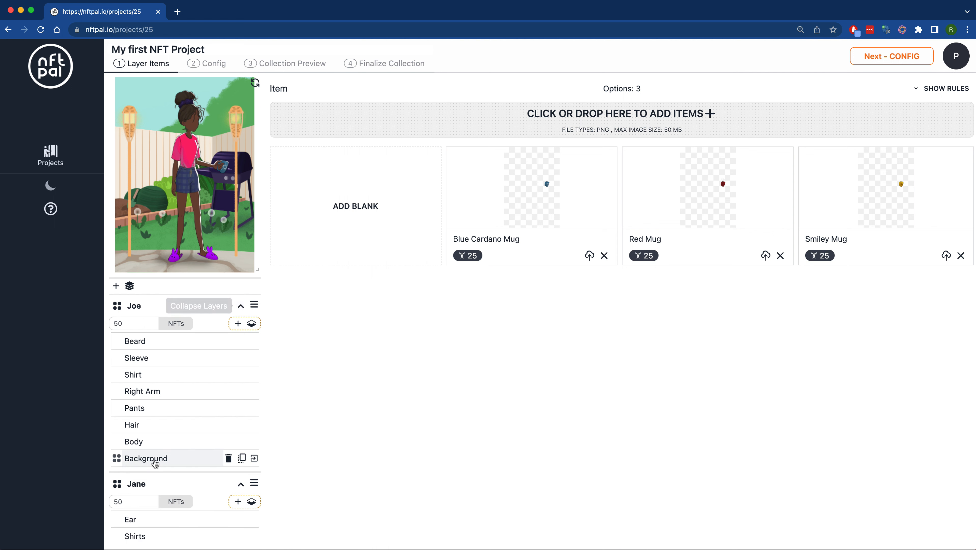
{"action": "left_click", "coordinate": [155, 463]}
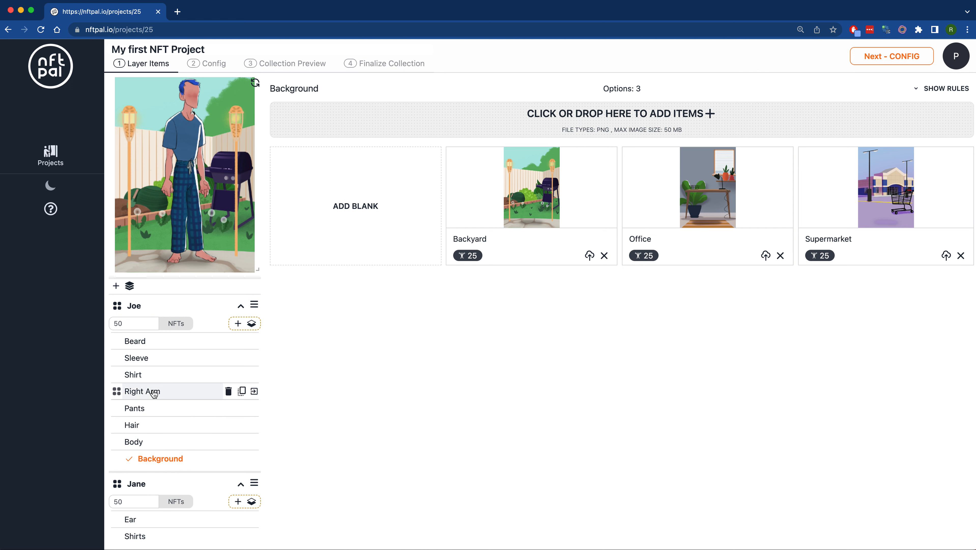
- Preview the short blue, gray and black hair options of Joe's Hair layer
{"action": "left_click", "coordinate": [143, 424]}
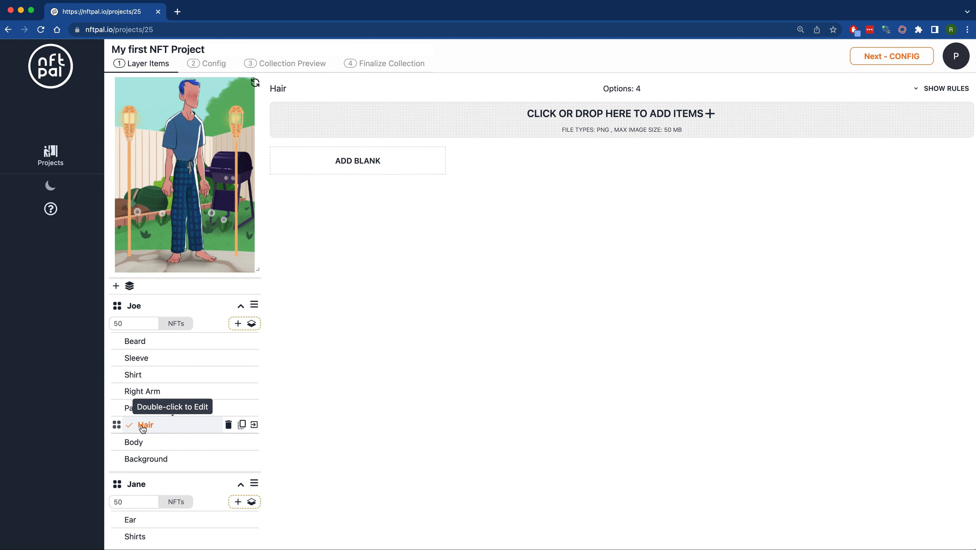
{"action": "left_click", "coordinate": [541, 197]}
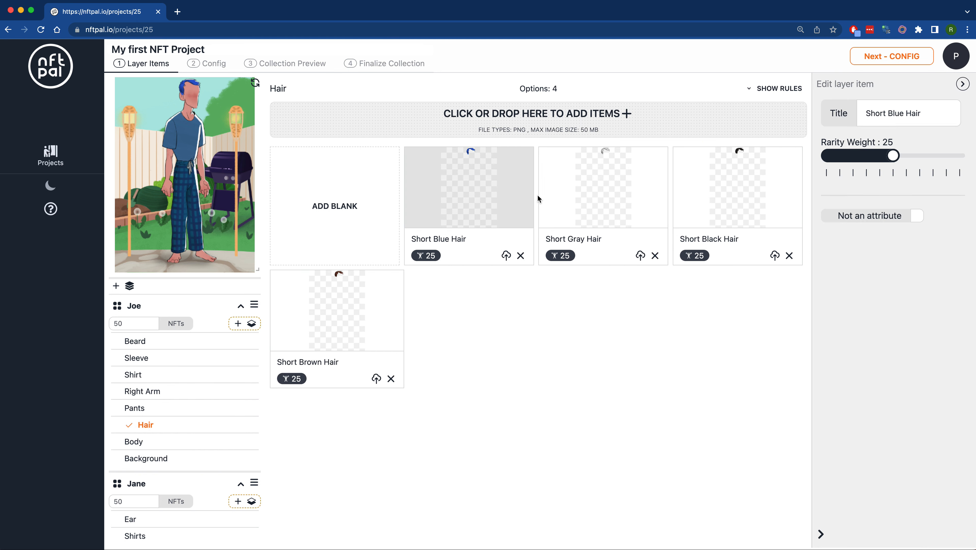
{"action": "left_click", "coordinate": [612, 198]}
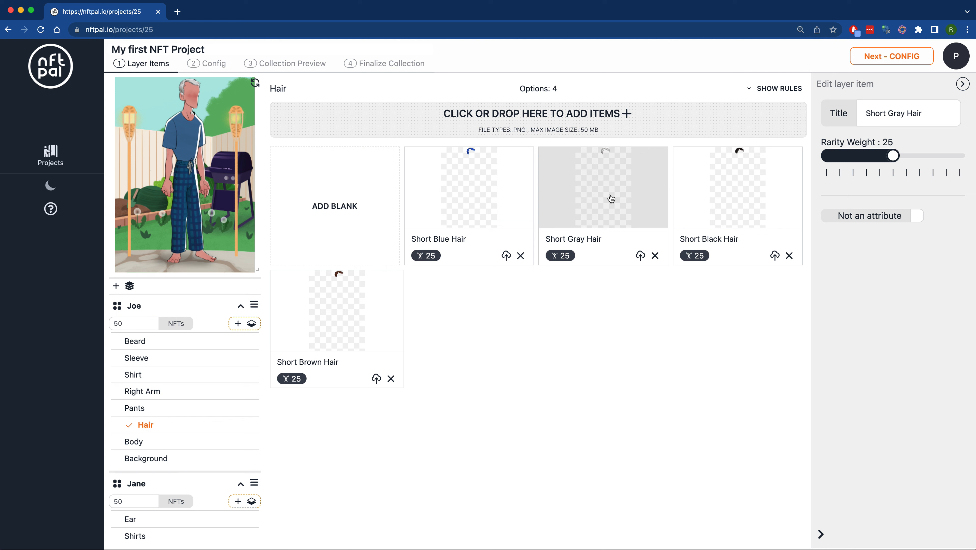
{"action": "left_click", "coordinate": [725, 198]}
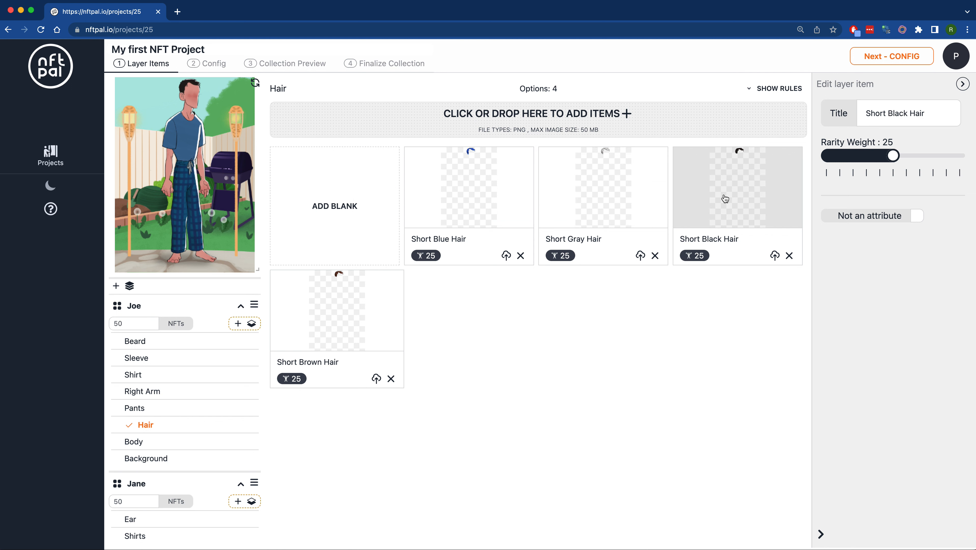
- Preview the Large Black Beard and Large Brown Beard options of Joe's Beard layer
{"action": "left_click", "coordinate": [144, 347]}
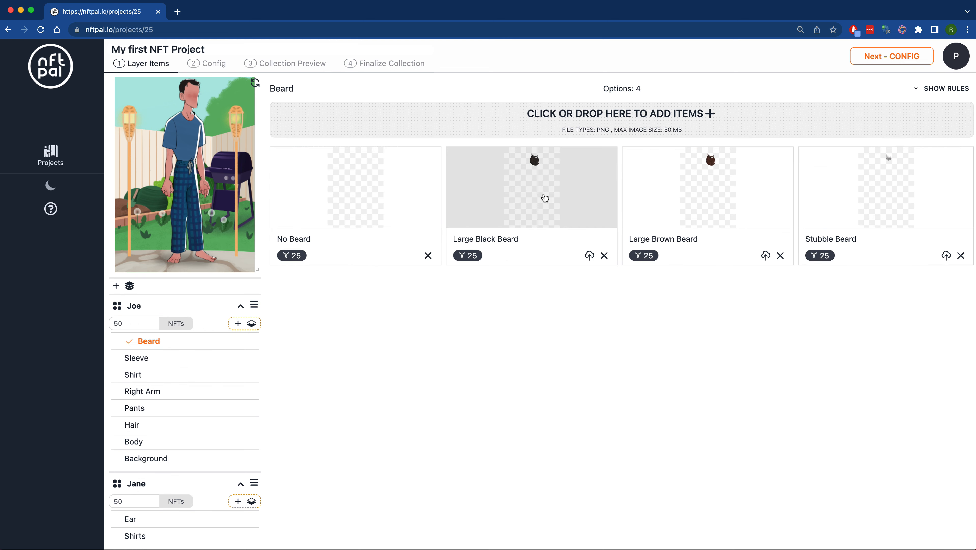
{"action": "left_click", "coordinate": [542, 198]}
{"action": "left_click", "coordinate": [593, 204]}
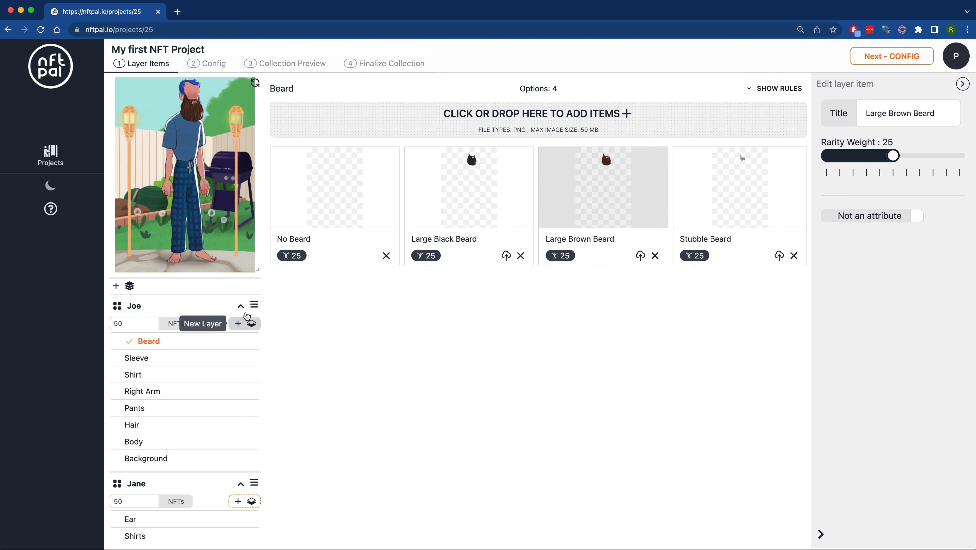
- Collapse the Joe group and refresh the character preview twice to see other trait combinations
{"action": "left_click", "coordinate": [241, 306]}
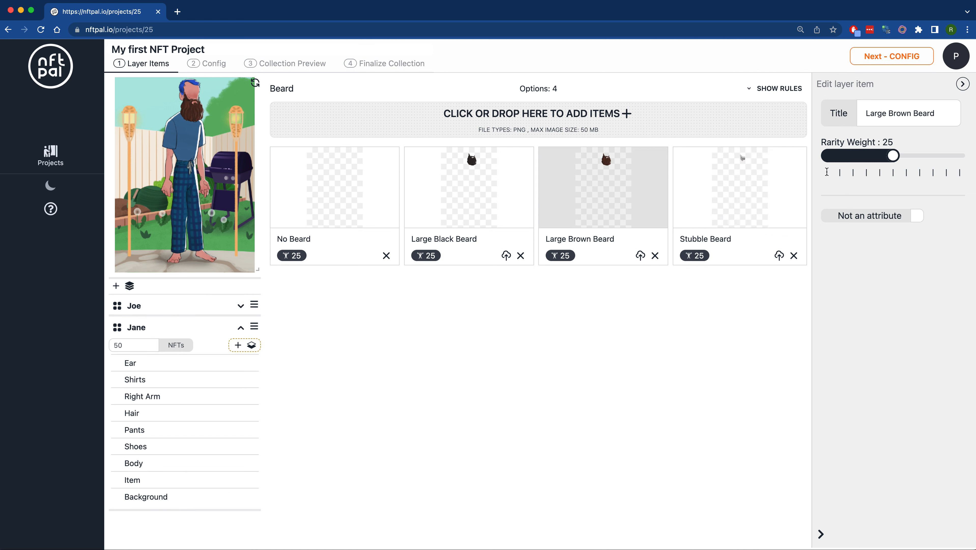
{"action": "left_click", "coordinate": [944, 111]}
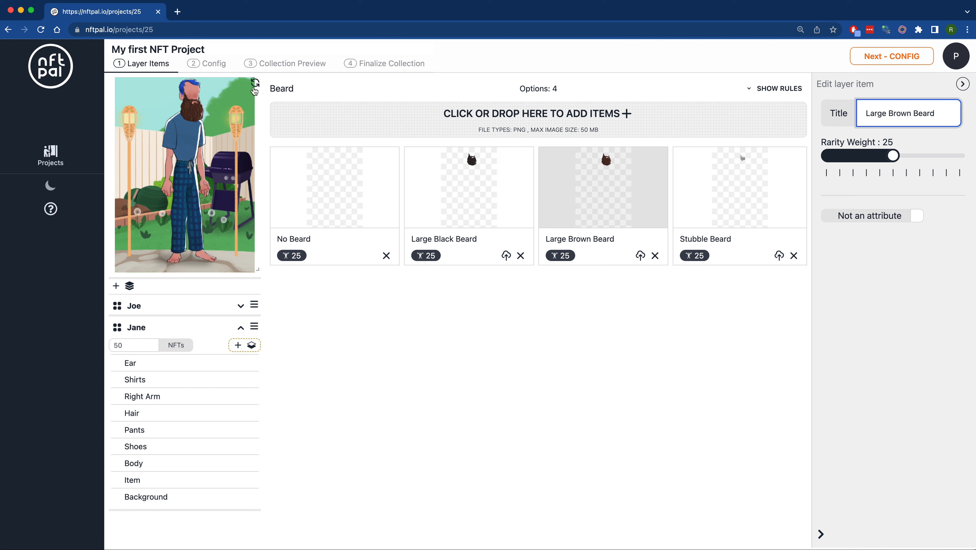
{"action": "left_click", "coordinate": [256, 85]}
{"action": "left_click", "coordinate": [256, 84]}
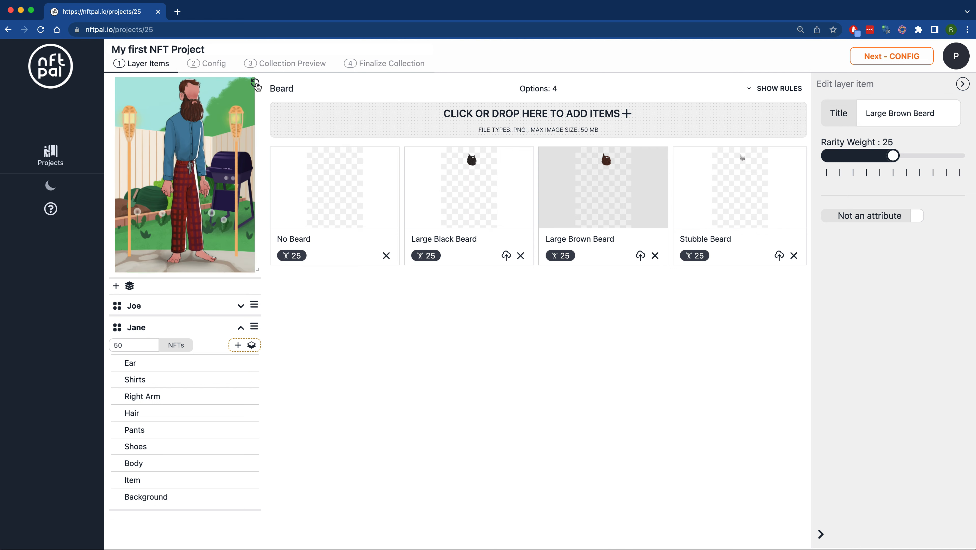
- Refresh the character preview repeatedly to examine different random trait combinations
{"action": "left_click", "coordinate": [256, 84]}
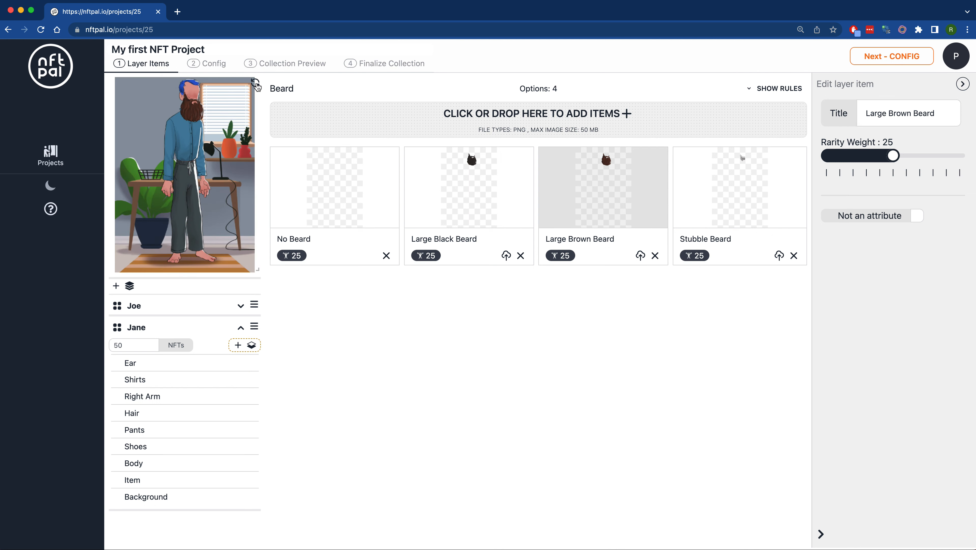
{"action": "left_click", "coordinate": [256, 84]}
{"action": "left_click", "coordinate": [256, 84]}
{"action": "left_click", "coordinate": [256, 85]}
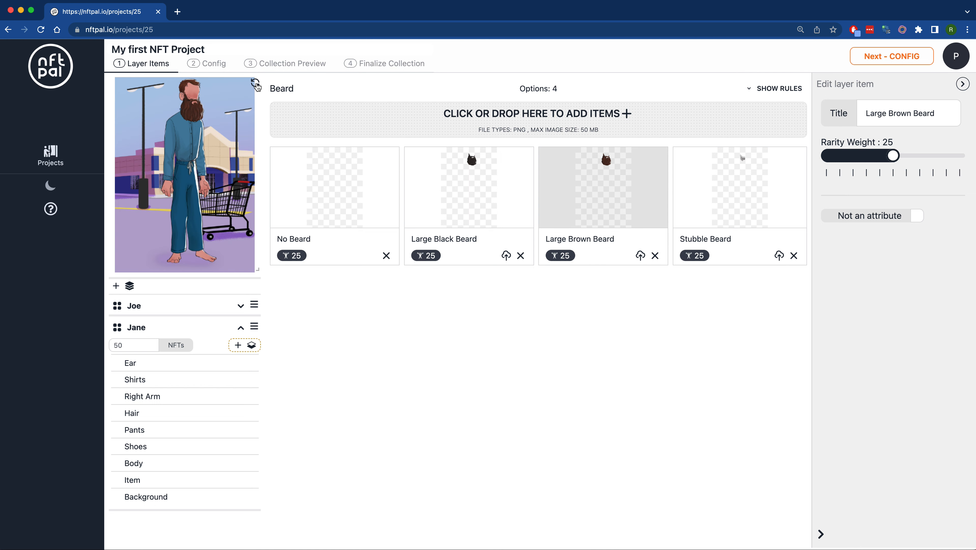
{"action": "left_click", "coordinate": [256, 85]}
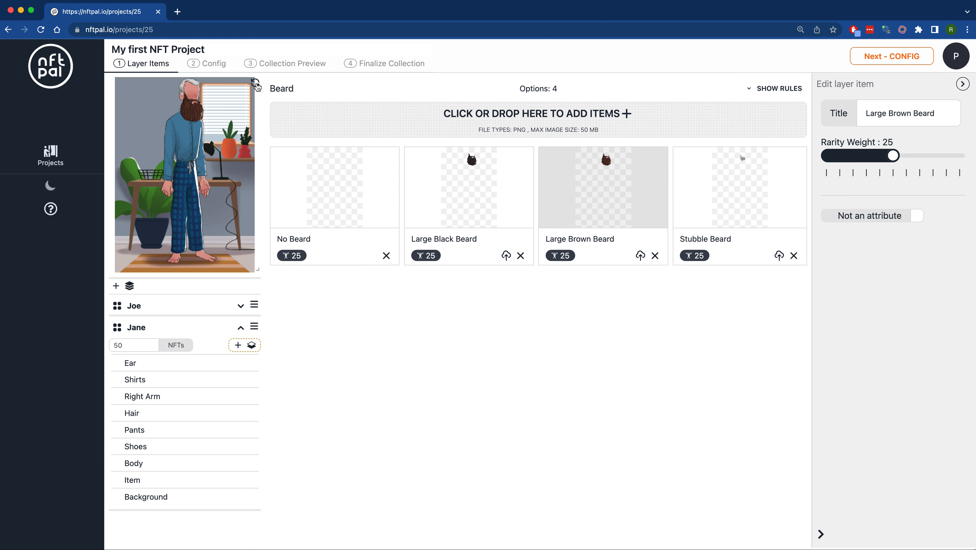
{"action": "left_click", "coordinate": [256, 85]}
{"action": "left_click", "coordinate": [256, 84]}
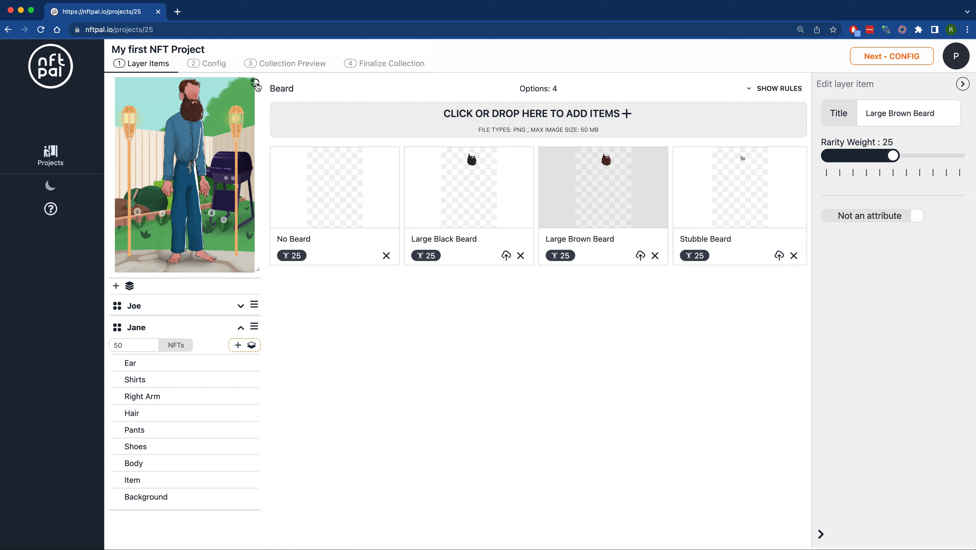
{"action": "left_click", "coordinate": [256, 84]}
{"action": "left_click", "coordinate": [256, 84]}
{"action": "left_click", "coordinate": [256, 85]}
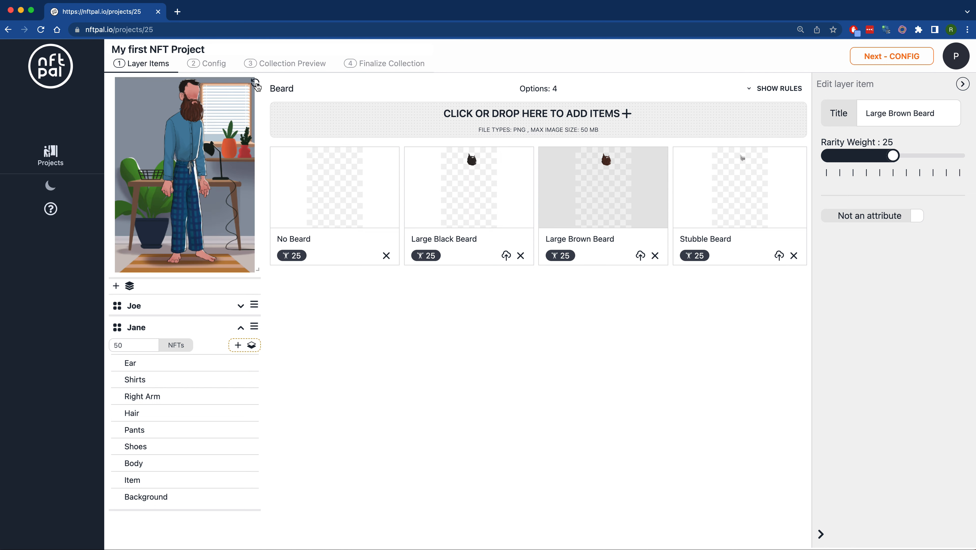
{"action": "left_click", "coordinate": [256, 85]}
{"action": "left_click", "coordinate": [256, 84]}
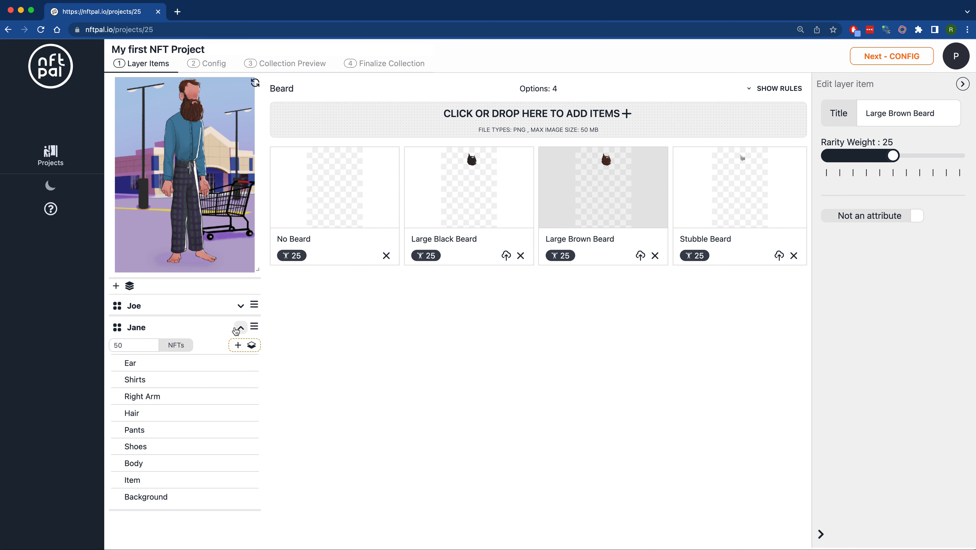
- Expand both the Joe and Jane layer groups and examine the number of NFTs assigned to each group
{"action": "left_click", "coordinate": [241, 327]}
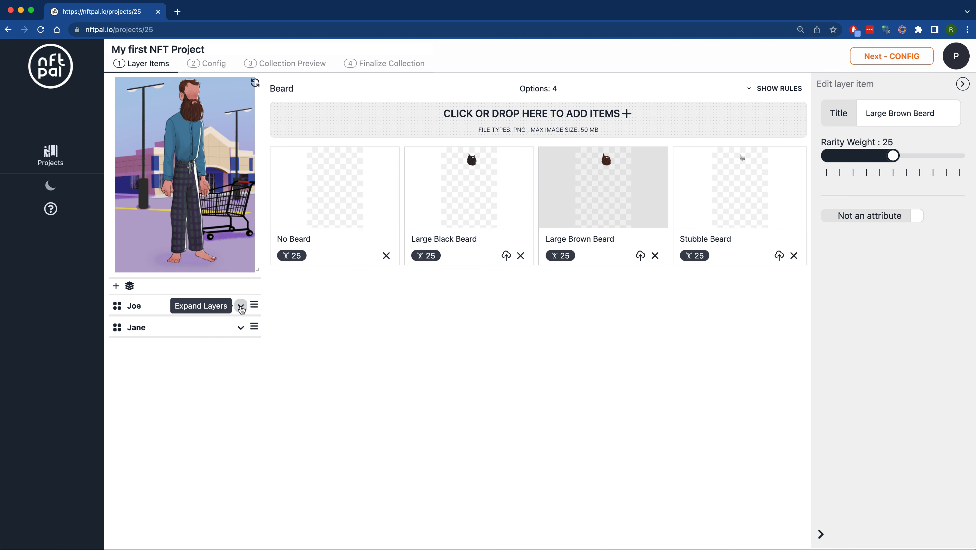
{"action": "left_click", "coordinate": [240, 307]}
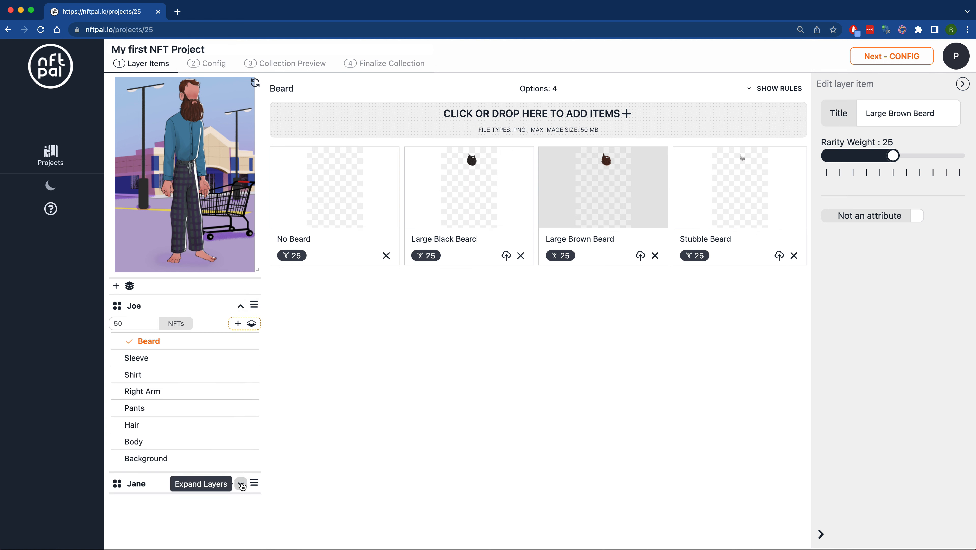
{"action": "left_click", "coordinate": [241, 484]}
{"action": "scroll", "coordinate": [208, 321], "scroll_direction": "down", "scroll_amount": 3}
{"action": "scroll", "coordinate": [202, 326], "scroll_direction": "up", "scroll_amount": 3}
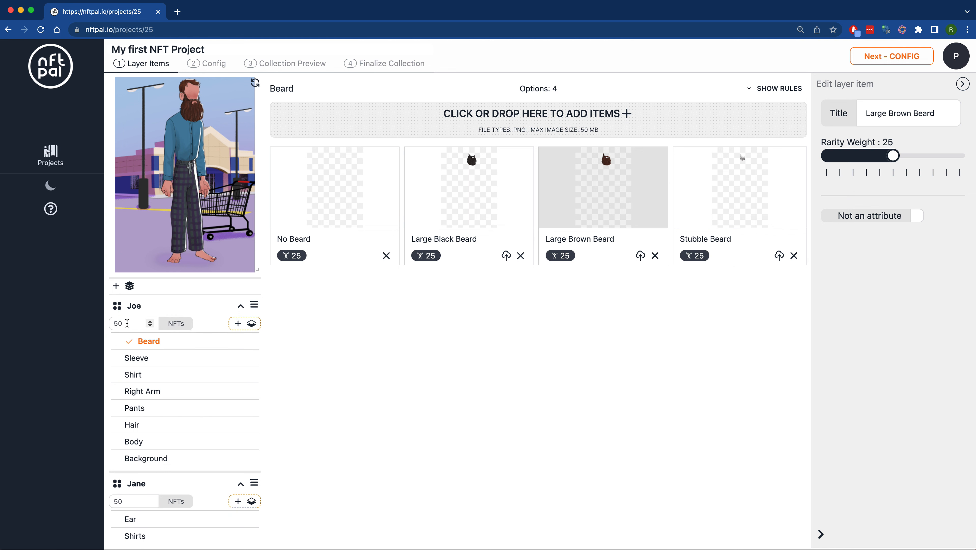
{"action": "double_click", "coordinate": [127, 323]}
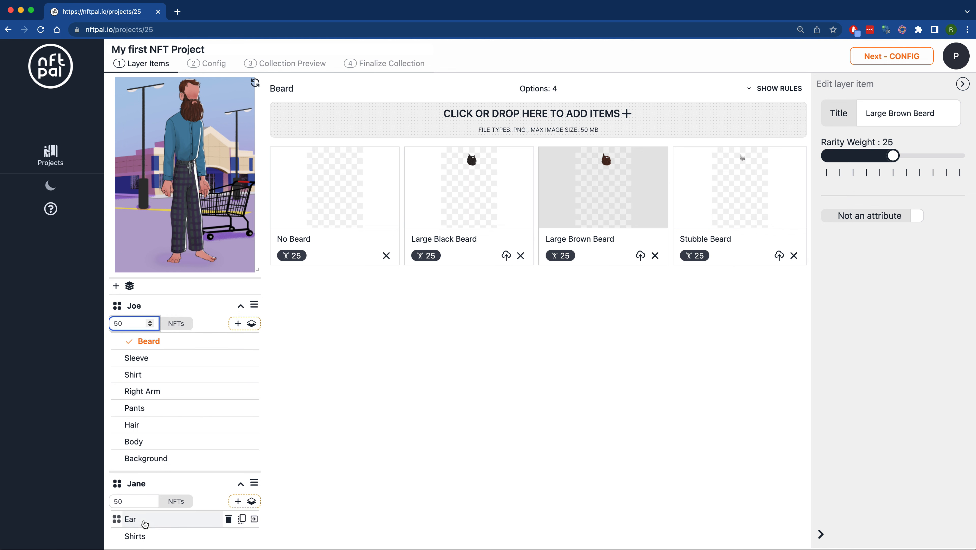
{"action": "double_click", "coordinate": [158, 501]}
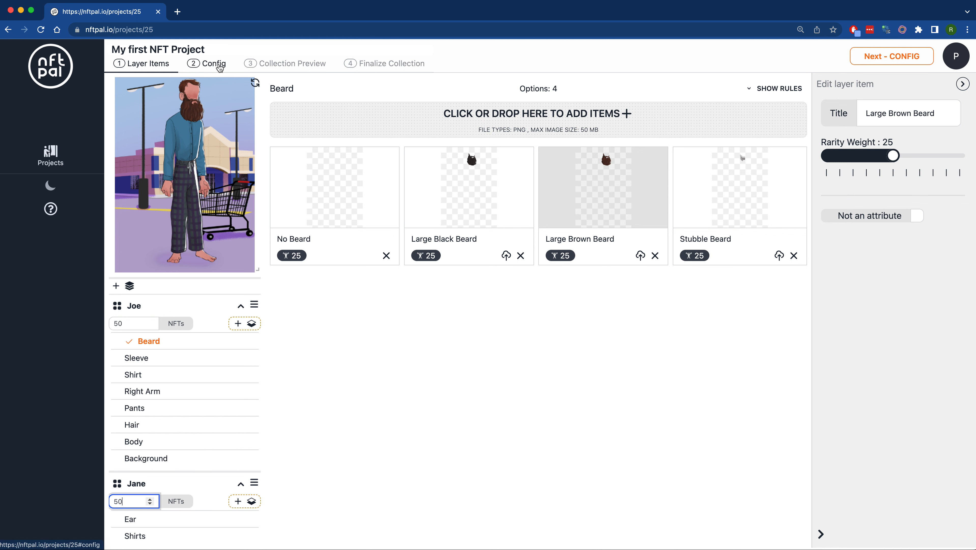
- Go to the project's Config stage and open the NFT art's image width for editing
{"action": "left_click", "coordinate": [216, 64]}
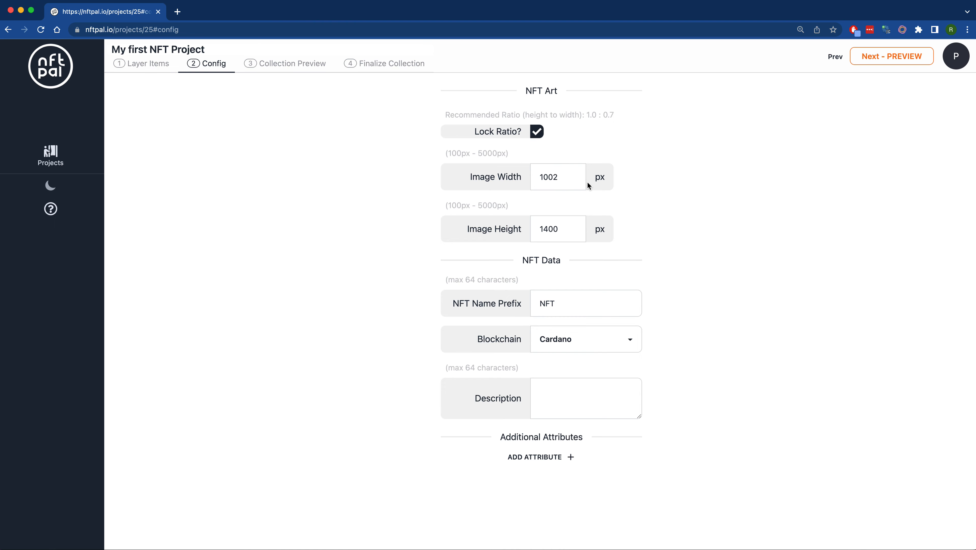
{"action": "left_click_drag", "start_coordinate": [560, 176], "coordinate": [512, 176]}
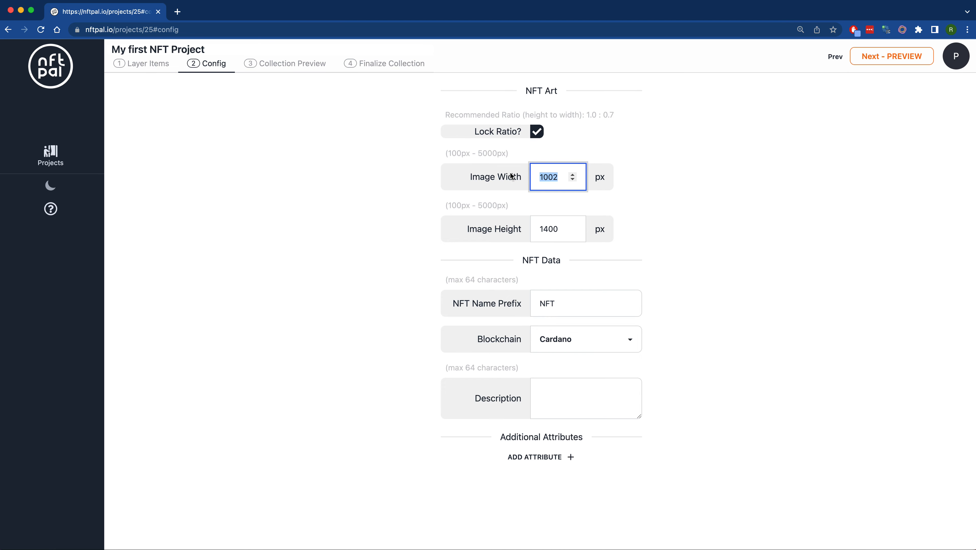
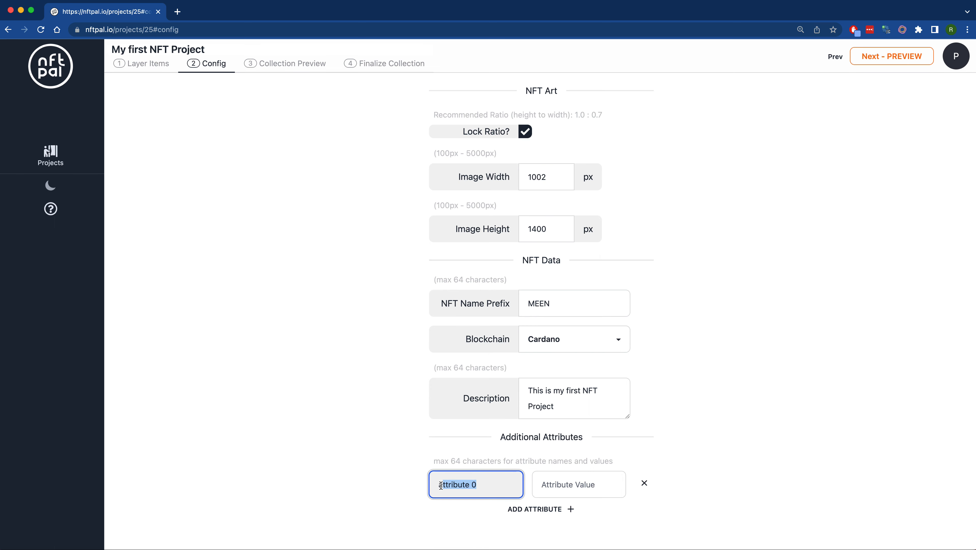
{"action": "type", "text": "website"}
{"action": "left_click", "coordinate": [535, 486]}
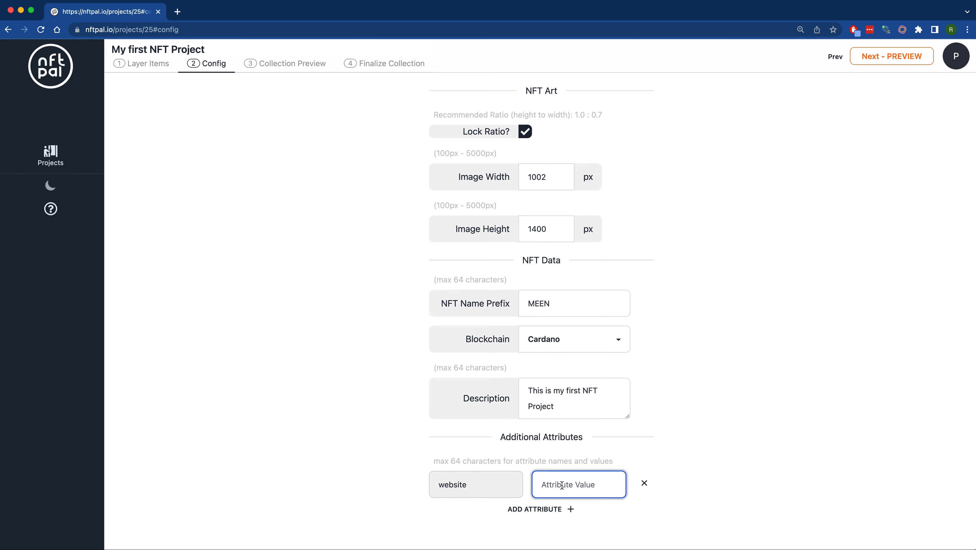
{"action": "type", "text": "https://meens.io"}
{"action": "left_click", "coordinate": [538, 509]}
{"action": "left_click_drag", "start_coordinate": [477, 515], "coordinate": [437, 515]}
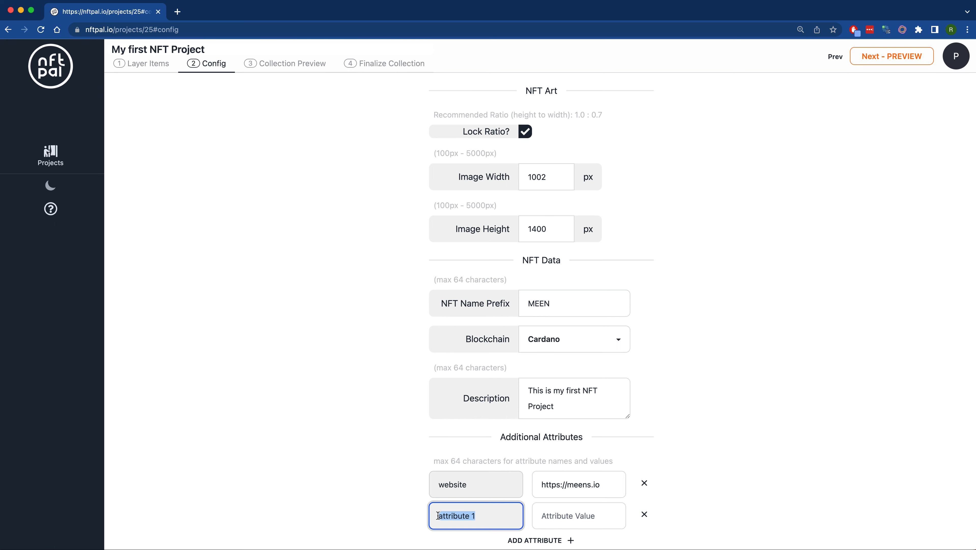
{"action": "type", "text": "twitter"}
{"action": "key", "text": "Tab"}
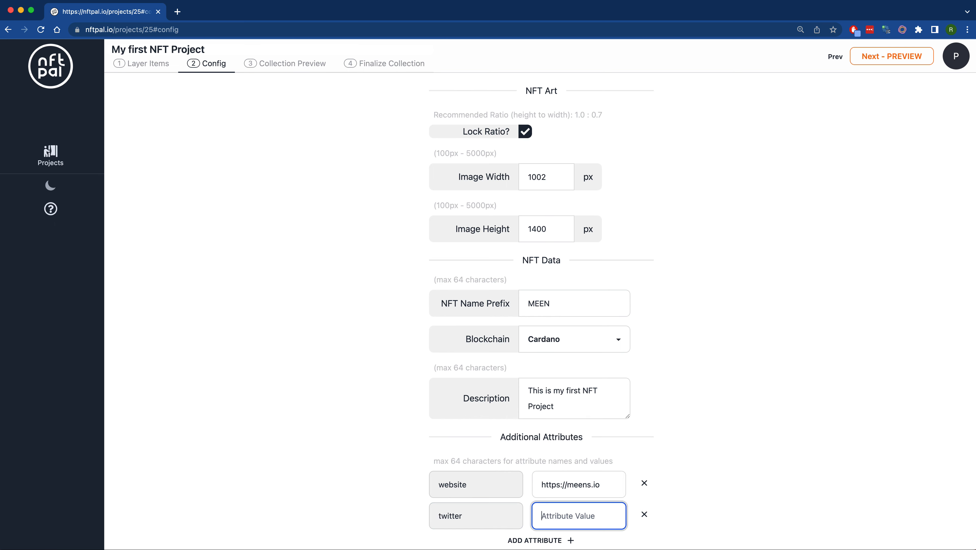
{"action": "type", "text": "@"}
{"action": "type", "text": "mene"}
- Proceed to the collection preview and browse the generated NFTs from the first to the last
{"action": "left_click", "coordinate": [896, 62]}
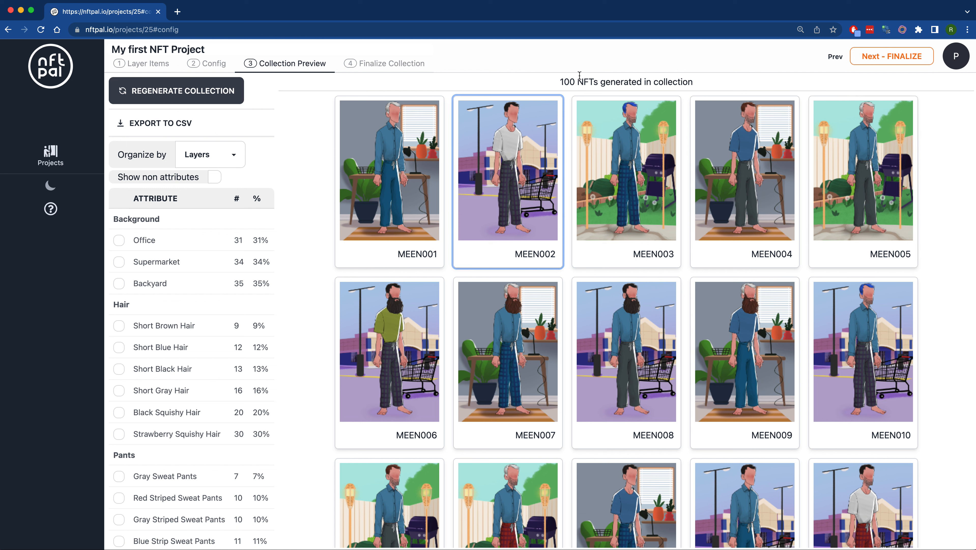
{"action": "left_click_drag", "start_coordinate": [577, 80], "coordinate": [708, 83]}
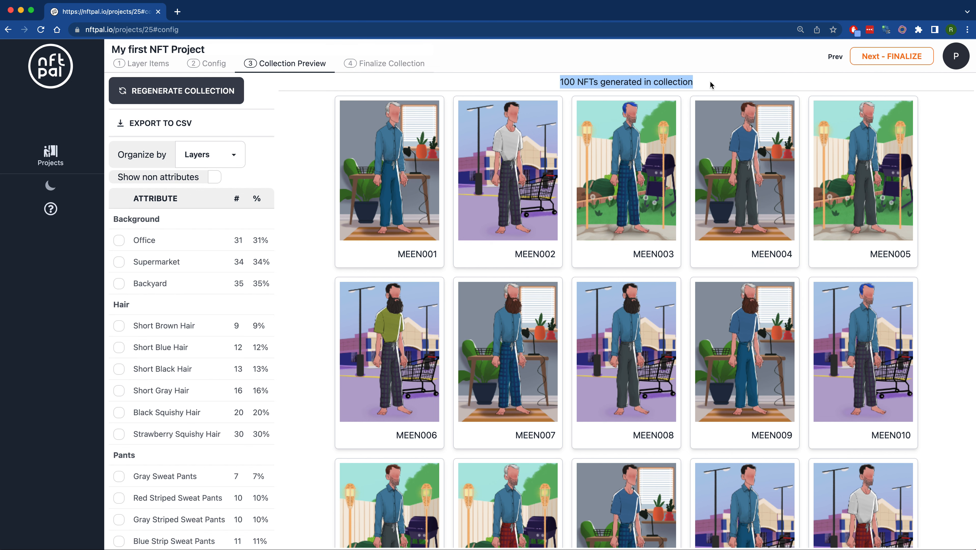
{"action": "left_click", "coordinate": [708, 83]}
{"action": "scroll", "coordinate": [470, 253], "scroll_direction": "down", "scroll_amount": 1}
{"action": "scroll", "coordinate": [470, 253], "scroll_direction": "down", "scroll_amount": 20}
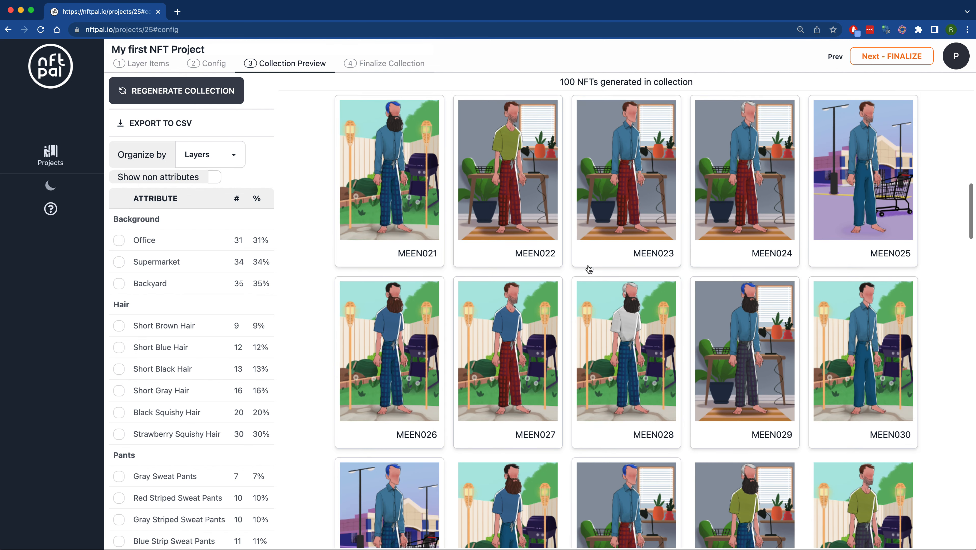
{"action": "scroll", "coordinate": [589, 268], "scroll_direction": "down", "scroll_amount": 20}
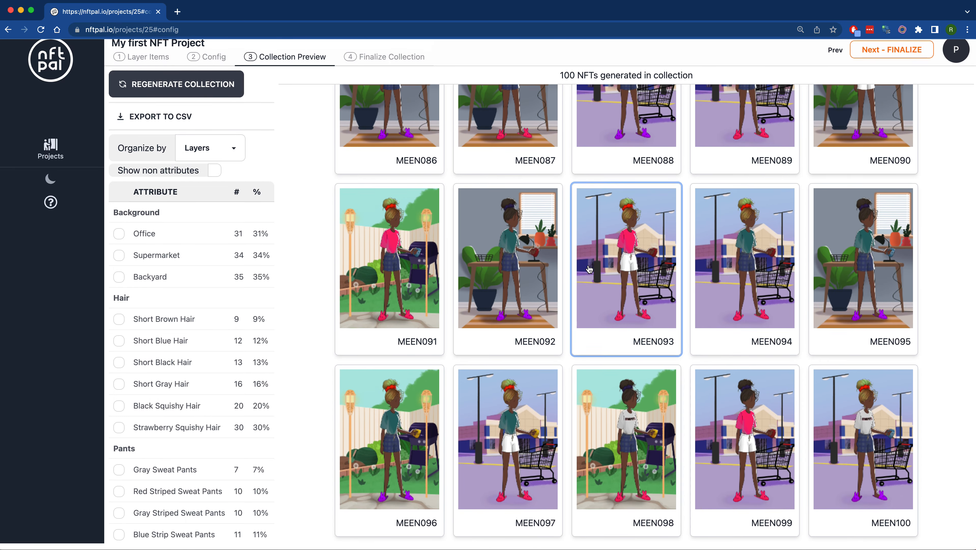
{"action": "scroll", "coordinate": [605, 371], "scroll_direction": "up", "scroll_amount": 20}
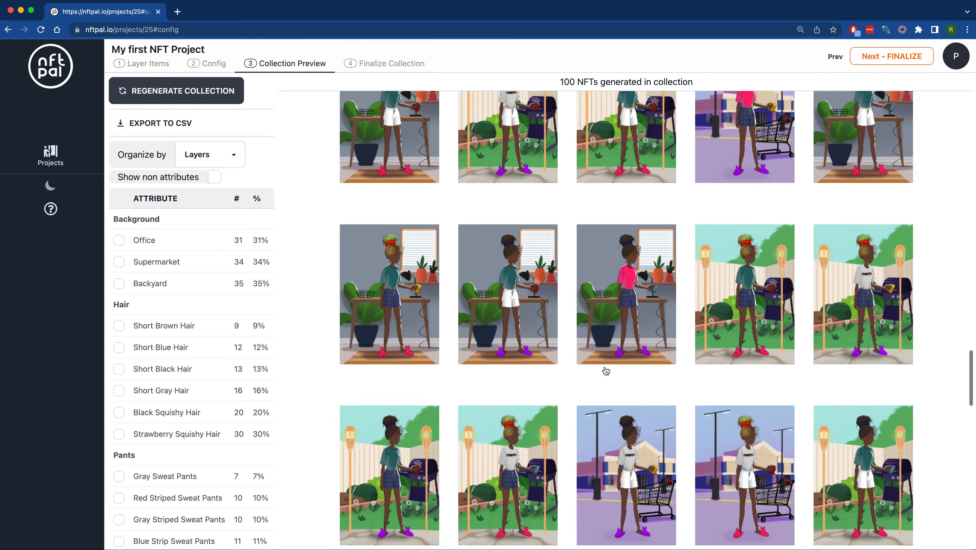
{"action": "scroll", "coordinate": [606, 370], "scroll_direction": "up", "scroll_amount": 10}
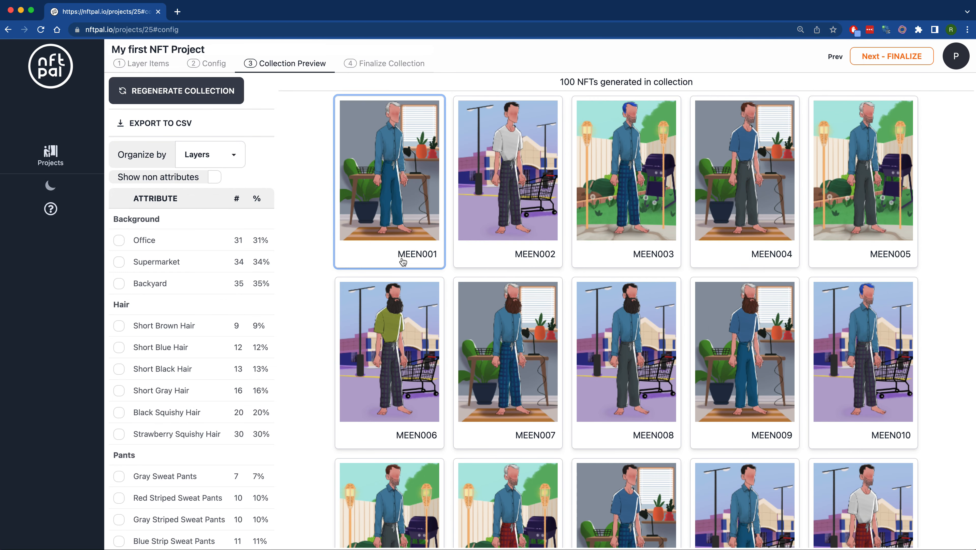
- Inspect the attributes of MEEN001 and MEEN002, and close the NFT details
{"action": "left_click_drag", "start_coordinate": [402, 258], "coordinate": [437, 260]}
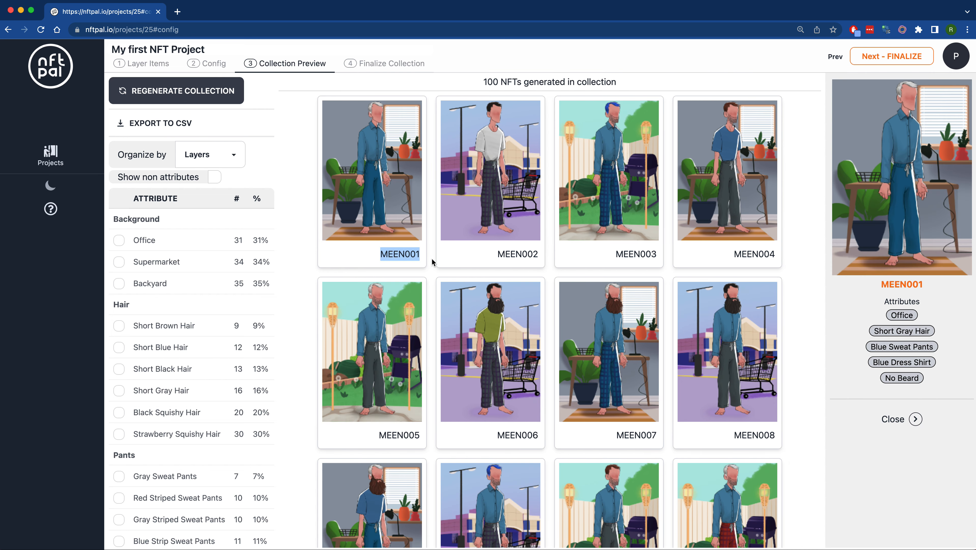
{"action": "left_click", "coordinate": [508, 202]}
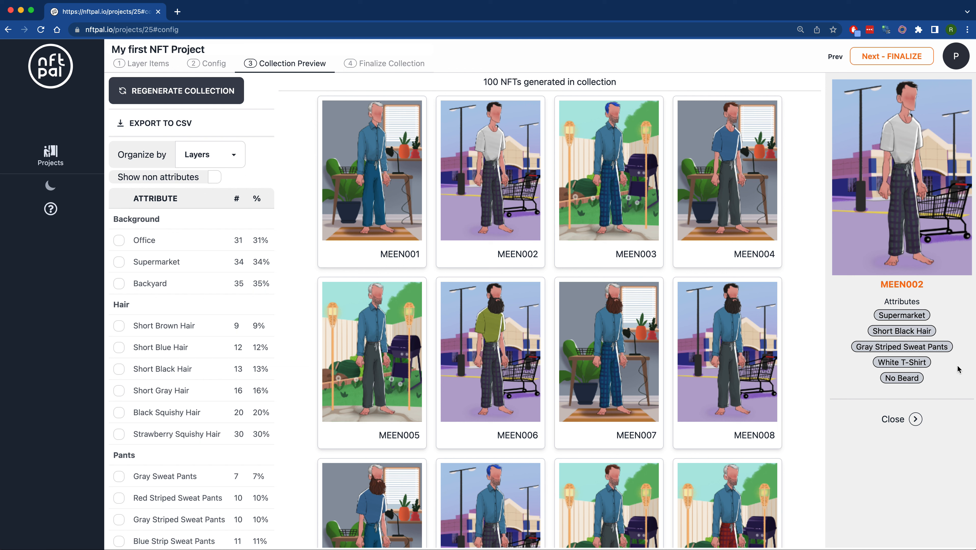
{"action": "scroll", "coordinate": [933, 419], "scroll_direction": "down", "scroll_amount": 1}
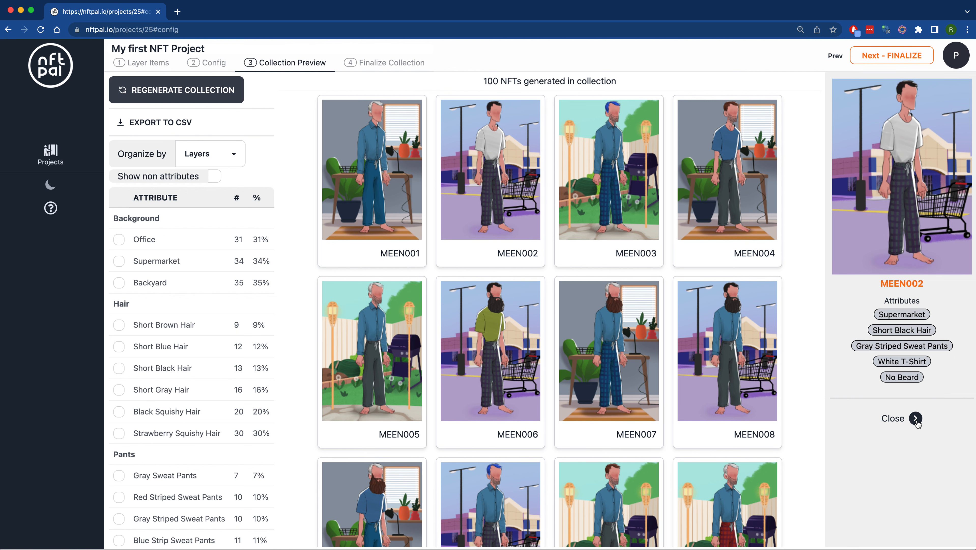
{"action": "scroll", "coordinate": [616, 247], "scroll_direction": "up", "scroll_amount": 1}
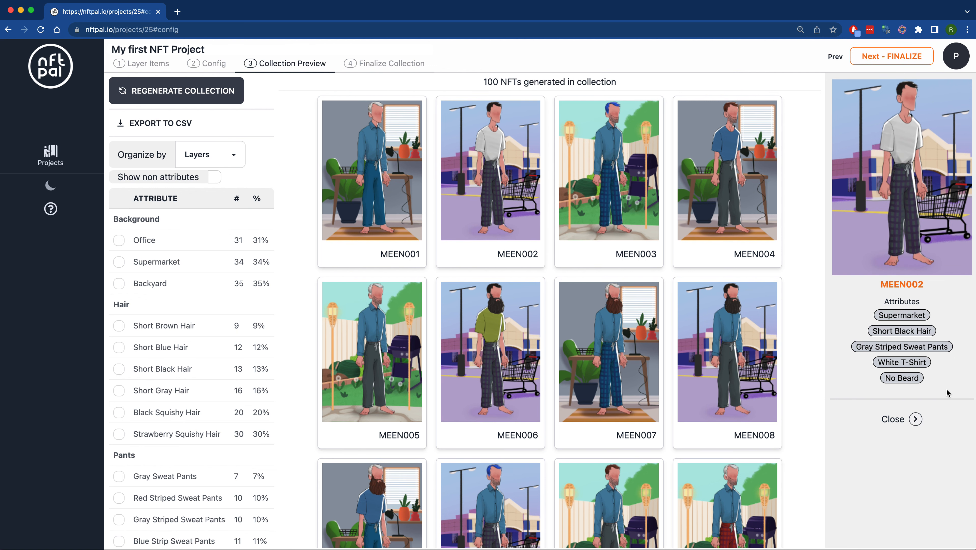
{"action": "left_click", "coordinate": [916, 419]}
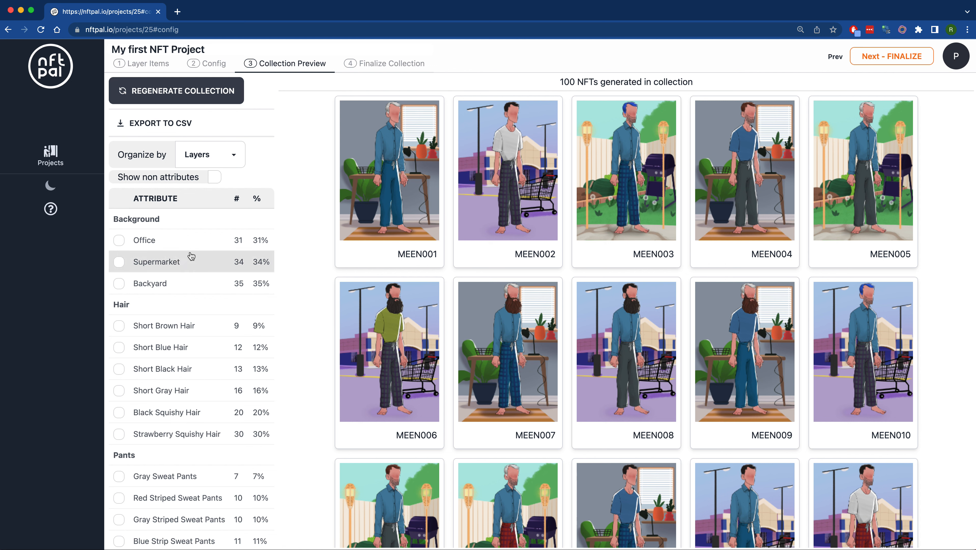
- Review the attribute list, filter the collection by the Office background and look through the matching NFTs
{"action": "scroll", "coordinate": [191, 256], "scroll_direction": "down", "scroll_amount": 15}
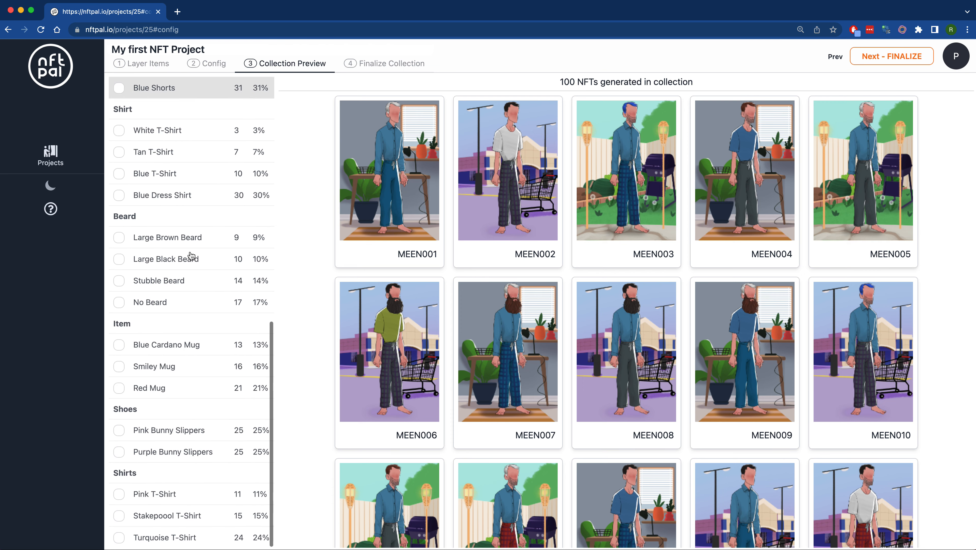
{"action": "scroll", "coordinate": [190, 256], "scroll_direction": "up", "scroll_amount": 15}
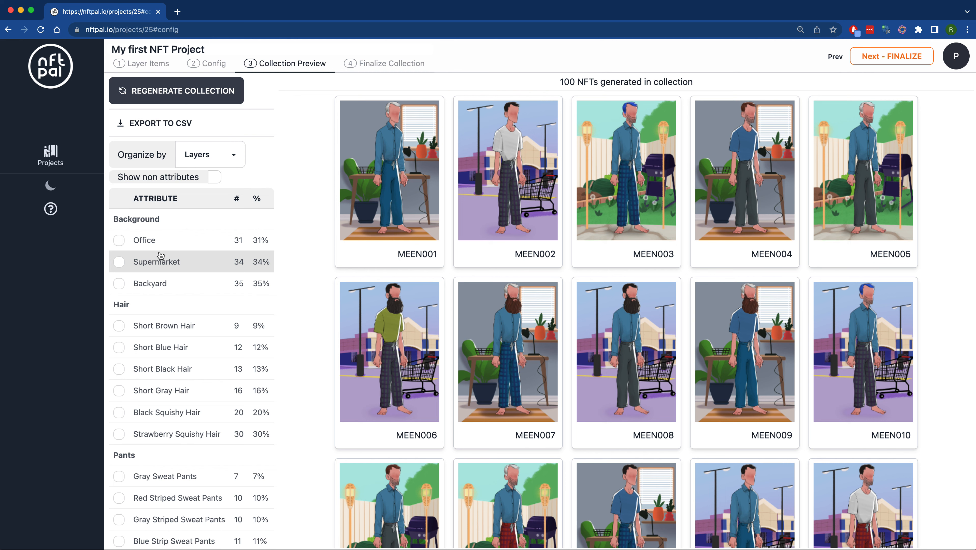
{"action": "left_click", "coordinate": [147, 246]}
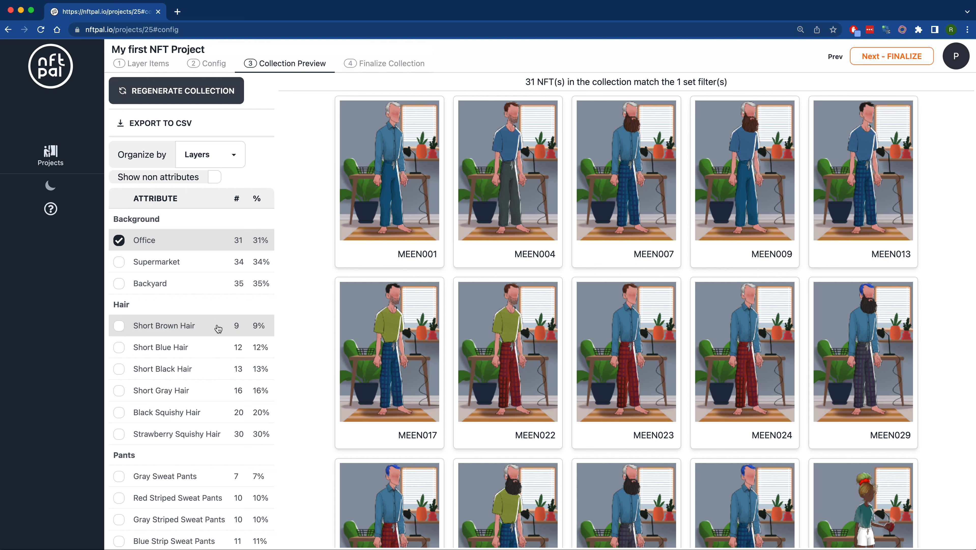
{"action": "scroll", "coordinate": [690, 308], "scroll_direction": "down", "scroll_amount": 20}
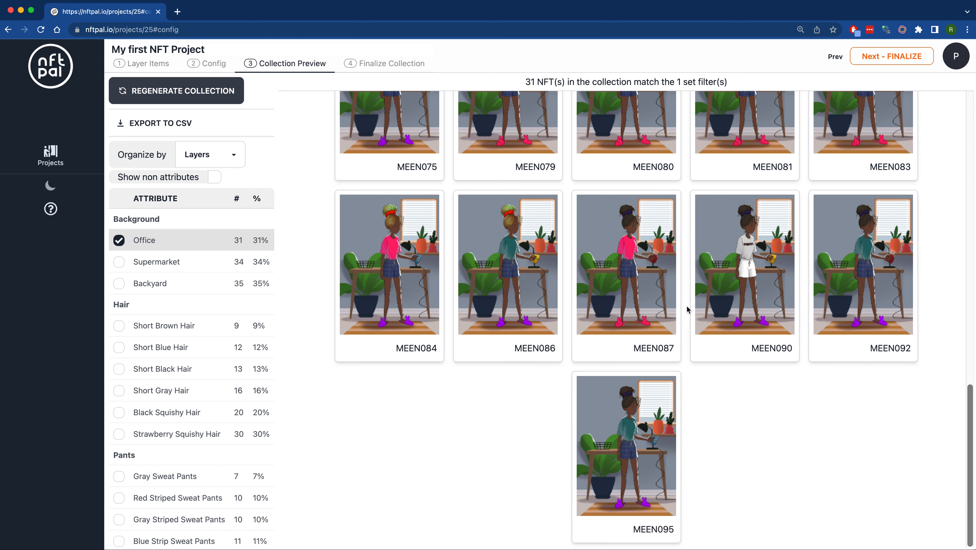
{"action": "scroll", "coordinate": [688, 309], "scroll_direction": "up", "scroll_amount": 20}
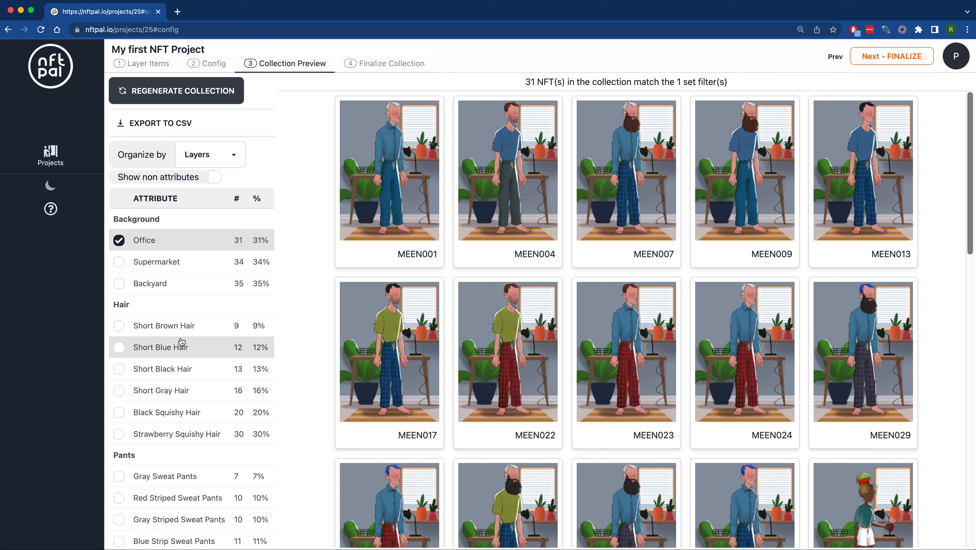
- Narrow the Office NFTs to those with the Large Brown Beard, and clear both filters
{"action": "scroll", "coordinate": [189, 337], "scroll_direction": "down", "scroll_amount": 3}
{"action": "scroll", "coordinate": [188, 337], "scroll_direction": "down", "scroll_amount": 15}
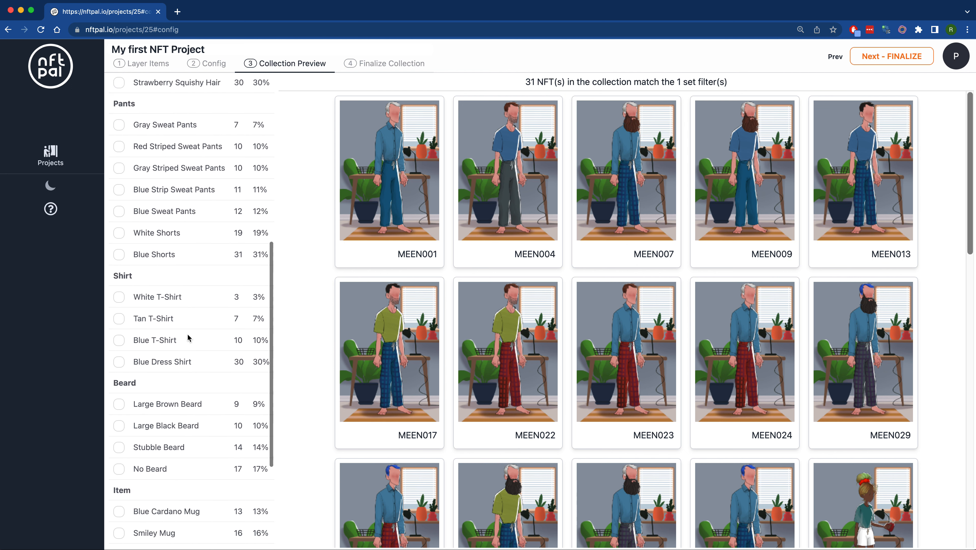
{"action": "scroll", "coordinate": [201, 352], "scroll_direction": "down", "scroll_amount": 6}
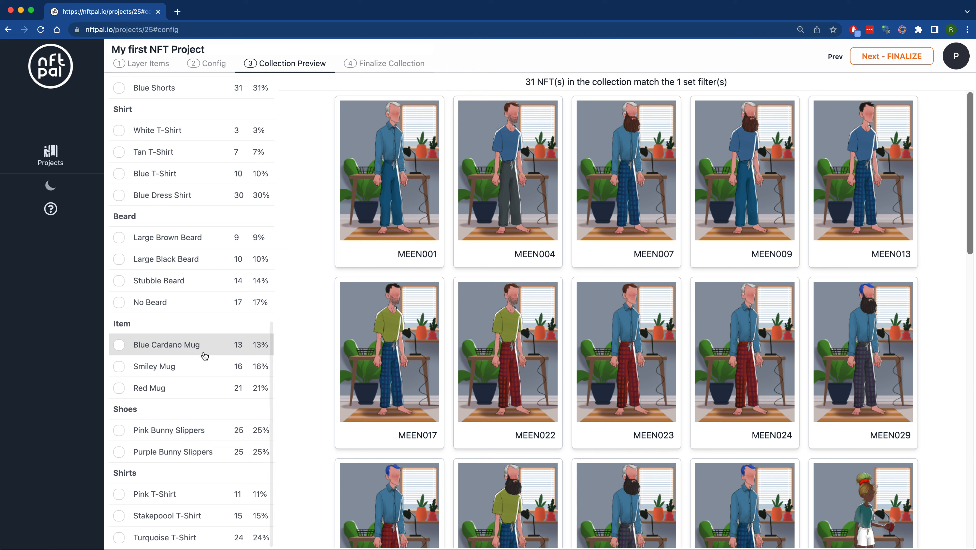
{"action": "left_click", "coordinate": [172, 245]}
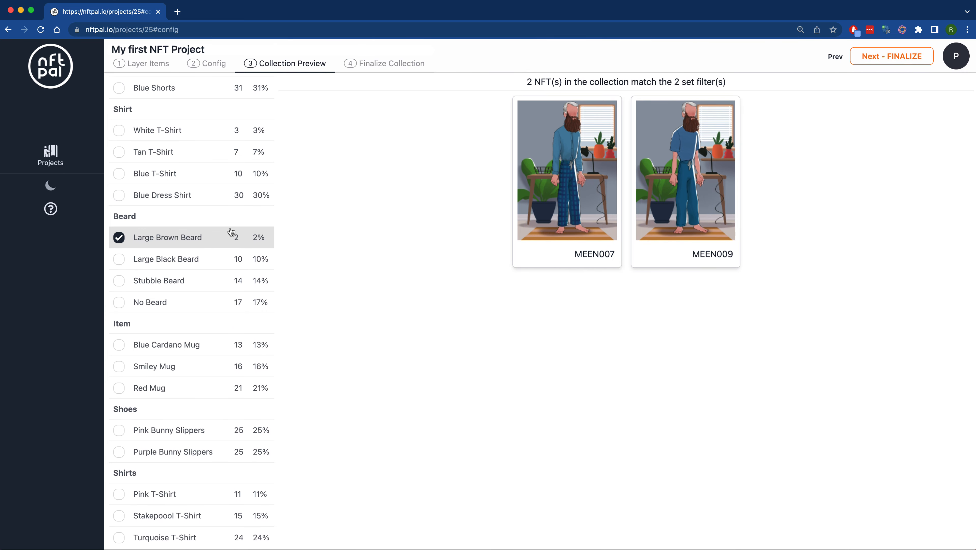
{"action": "left_click", "coordinate": [179, 241]}
{"action": "scroll", "coordinate": [179, 241], "scroll_direction": "up", "scroll_amount": 15}
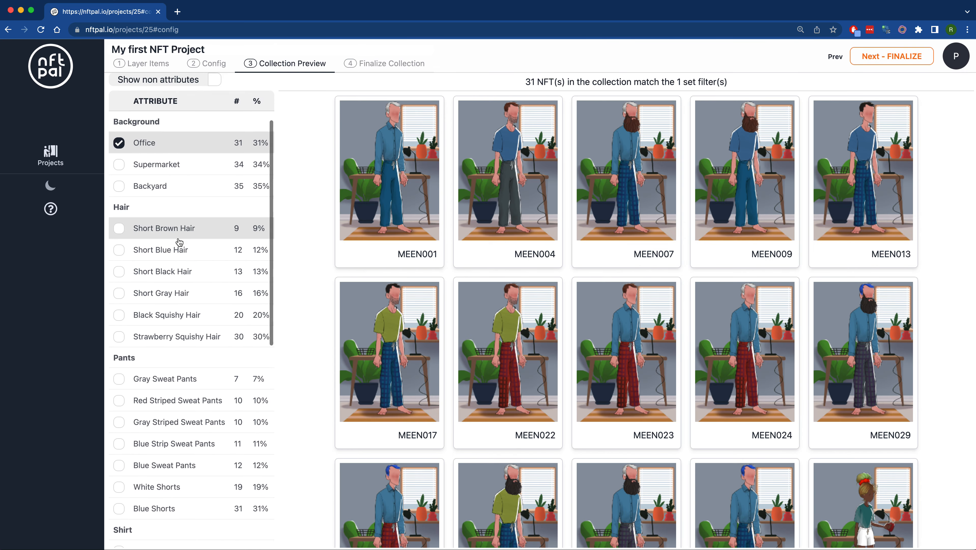
{"action": "left_click", "coordinate": [153, 249]}
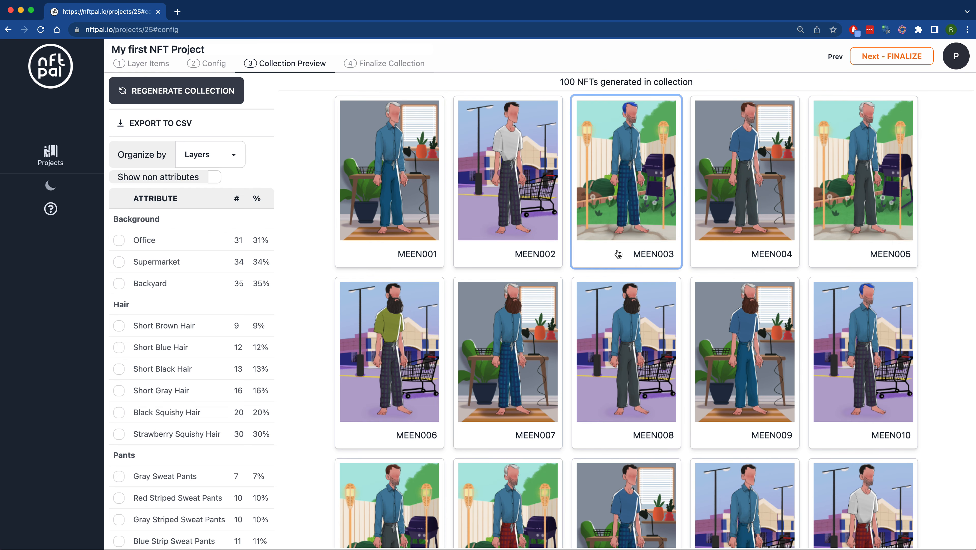
- Look over the full collection once more and regenerate it
{"action": "scroll", "coordinate": [619, 254], "scroll_direction": "down", "scroll_amount": 20}
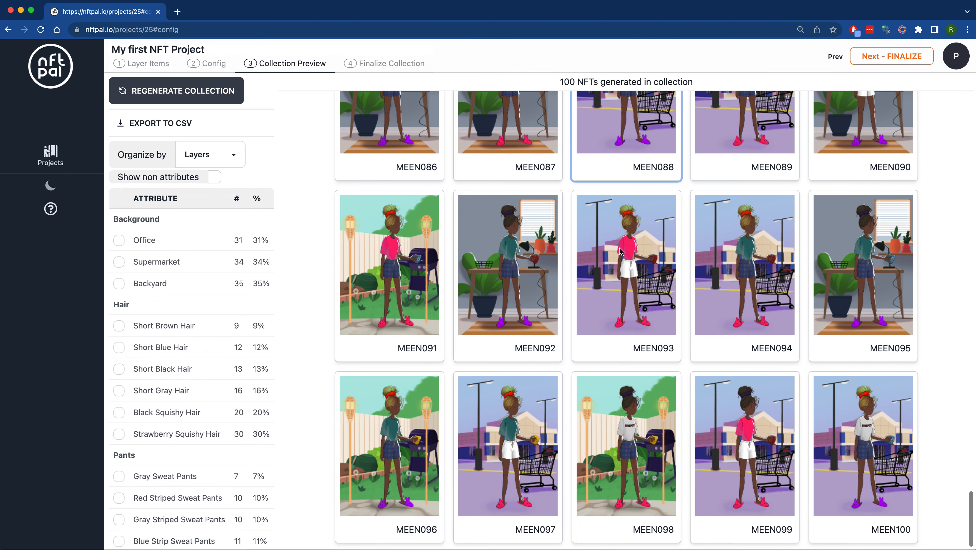
{"action": "scroll", "coordinate": [620, 251], "scroll_direction": "up", "scroll_amount": 20}
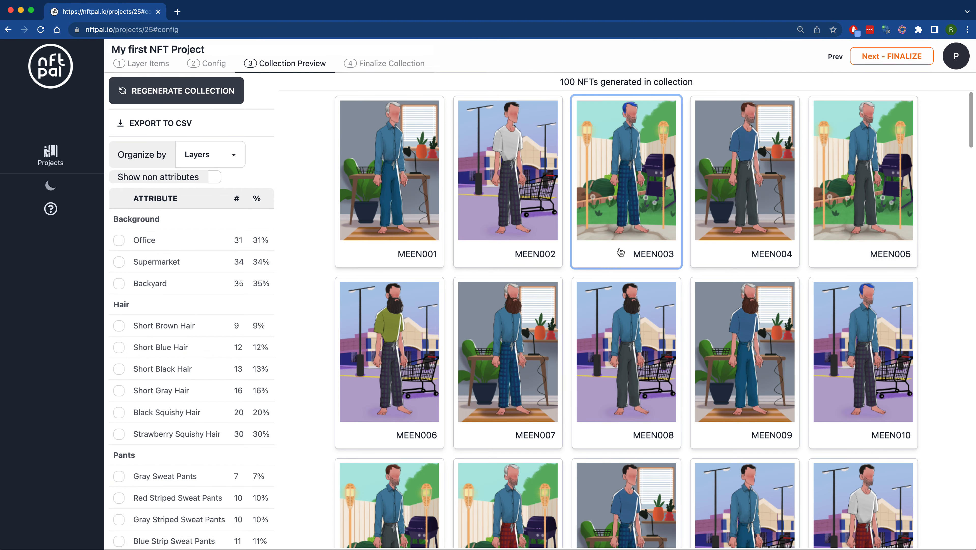
{"action": "left_click", "coordinate": [179, 93]}
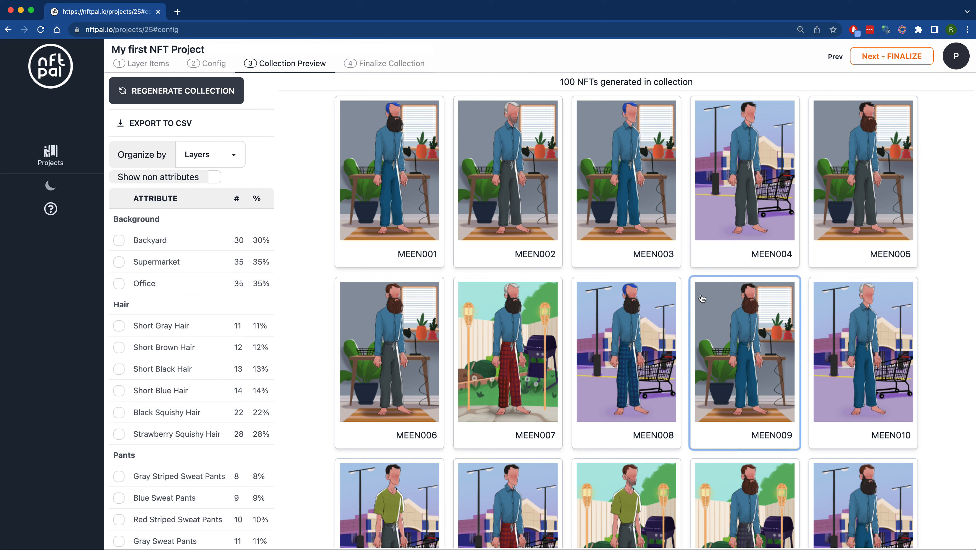
- Filter the regenerated collection by the Backyard background and Stubble Beard, and check how many NFTs match
{"action": "left_click", "coordinate": [119, 240]}
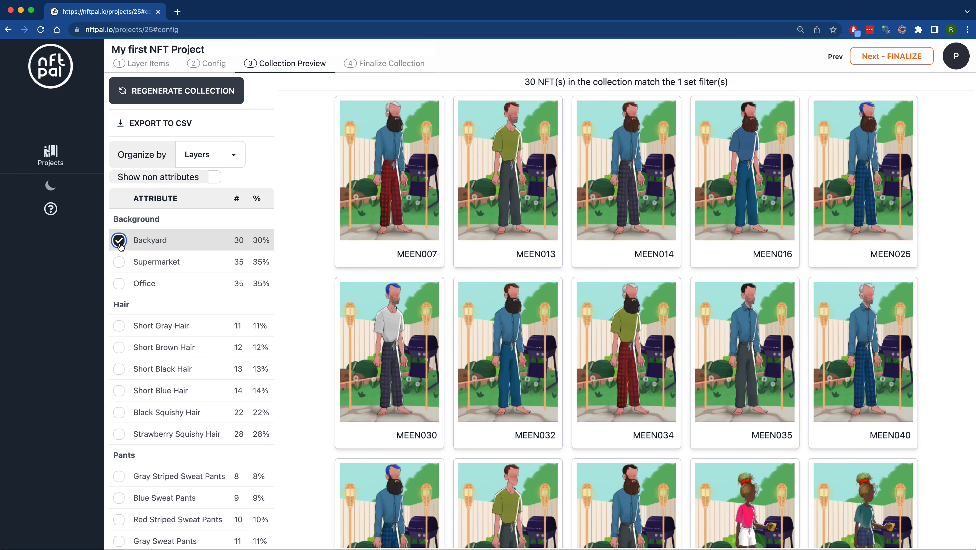
{"action": "scroll", "coordinate": [397, 320], "scroll_direction": "down", "scroll_amount": 4}
{"action": "scroll", "coordinate": [173, 327], "scroll_direction": "down", "scroll_amount": 5}
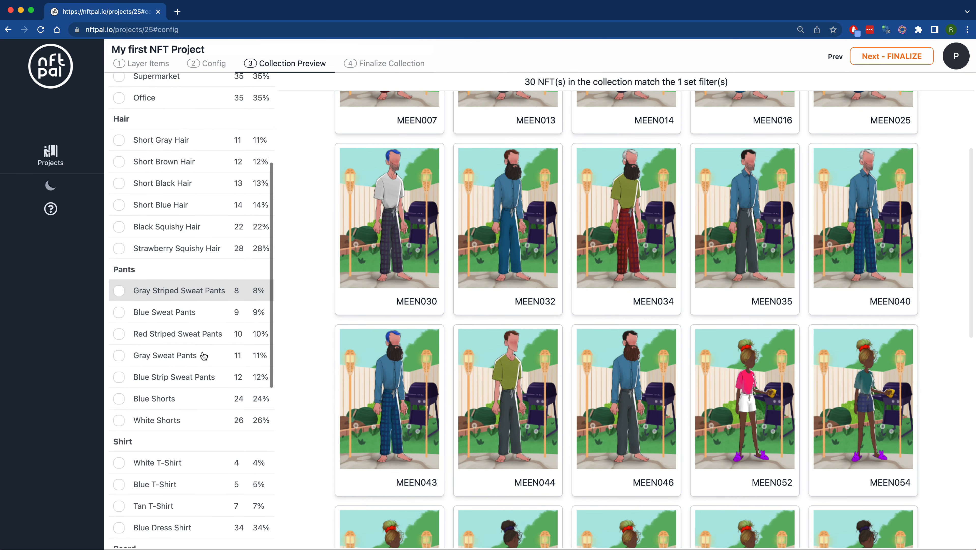
{"action": "scroll", "coordinate": [204, 356], "scroll_direction": "down", "scroll_amount": 6}
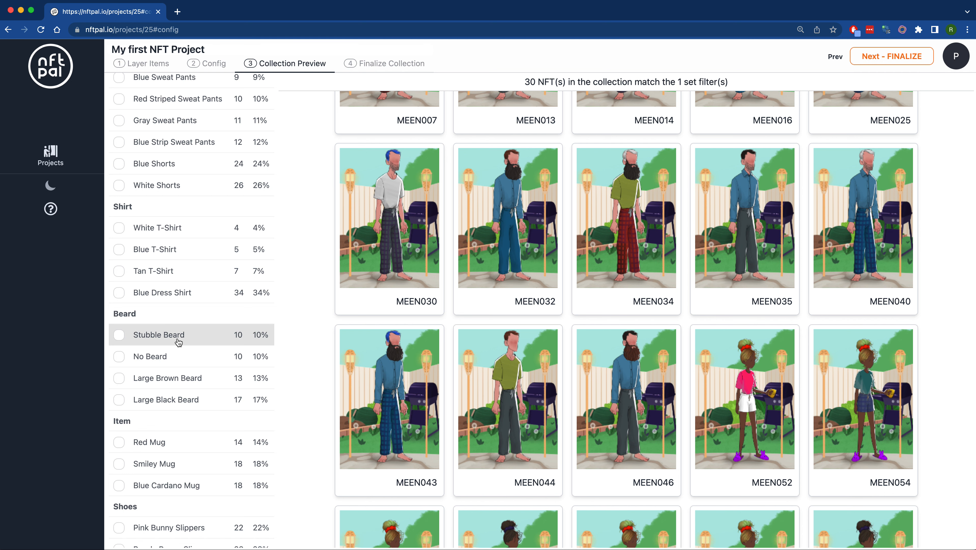
{"action": "left_click", "coordinate": [178, 343]}
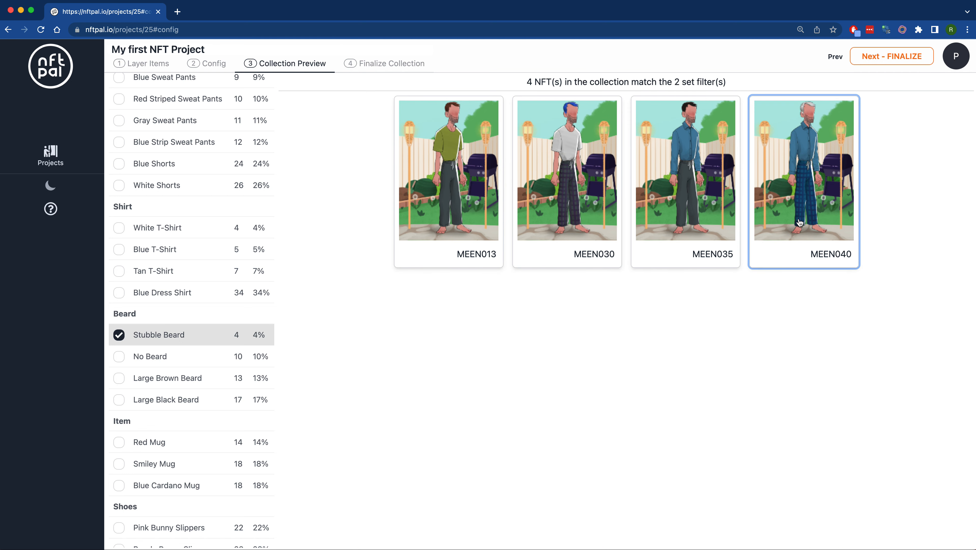
{"action": "left_click_drag", "start_coordinate": [520, 84], "coordinate": [736, 87]}
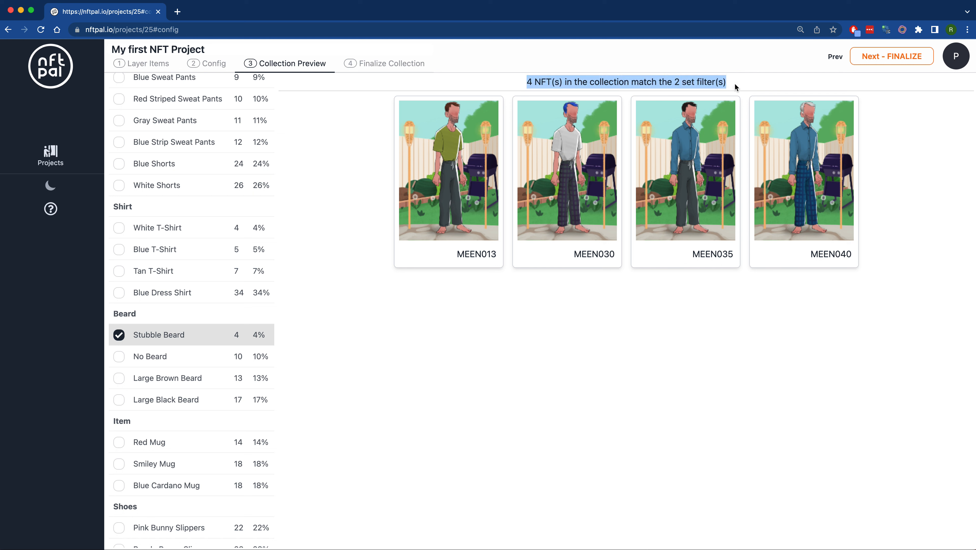
- Clear the Stubble Beard and Backyard filters and return to the project's Layer Items stage
{"action": "left_click", "coordinate": [166, 335]}
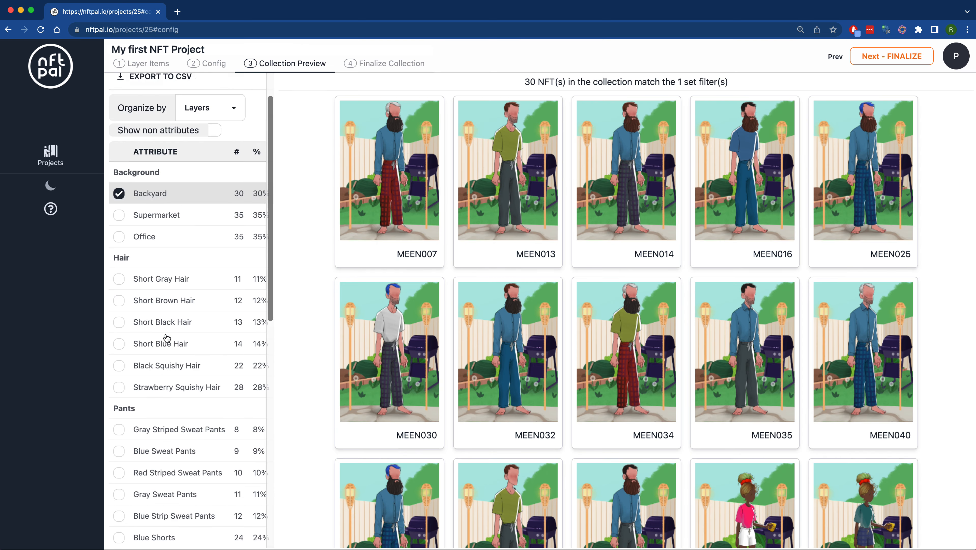
{"action": "left_click", "coordinate": [120, 240]}
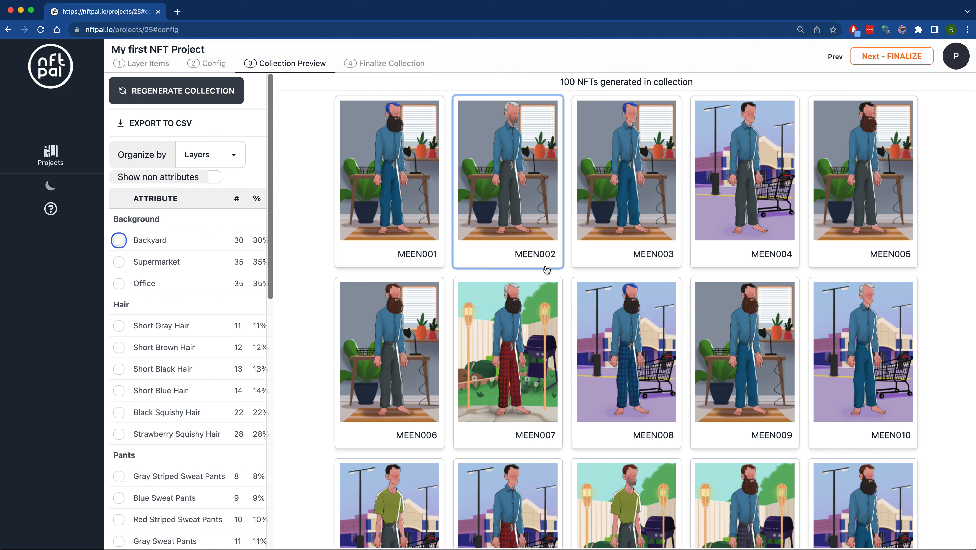
{"action": "left_click", "coordinate": [145, 66]}
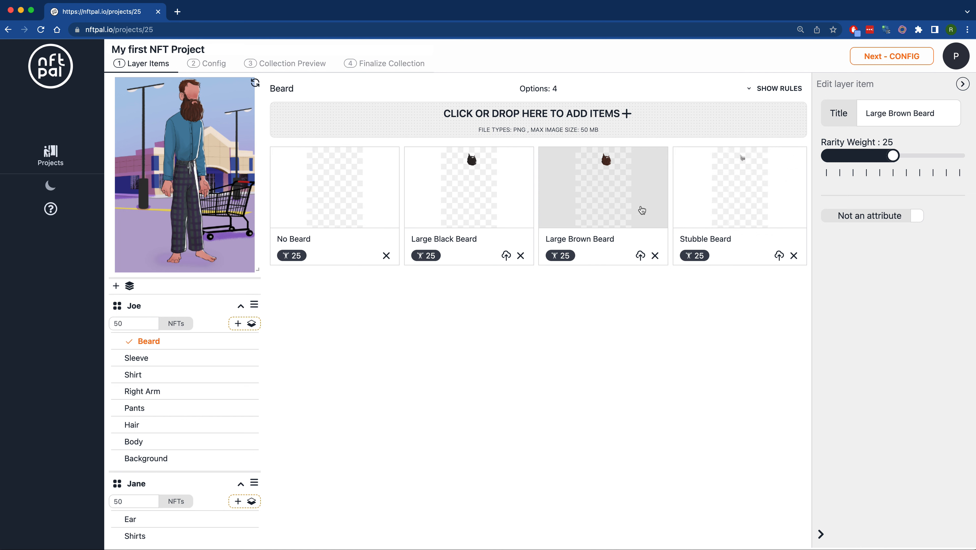
- Set the rarity weight of Joe's Stubble Beard item to 5
{"action": "left_click", "coordinate": [757, 208]}
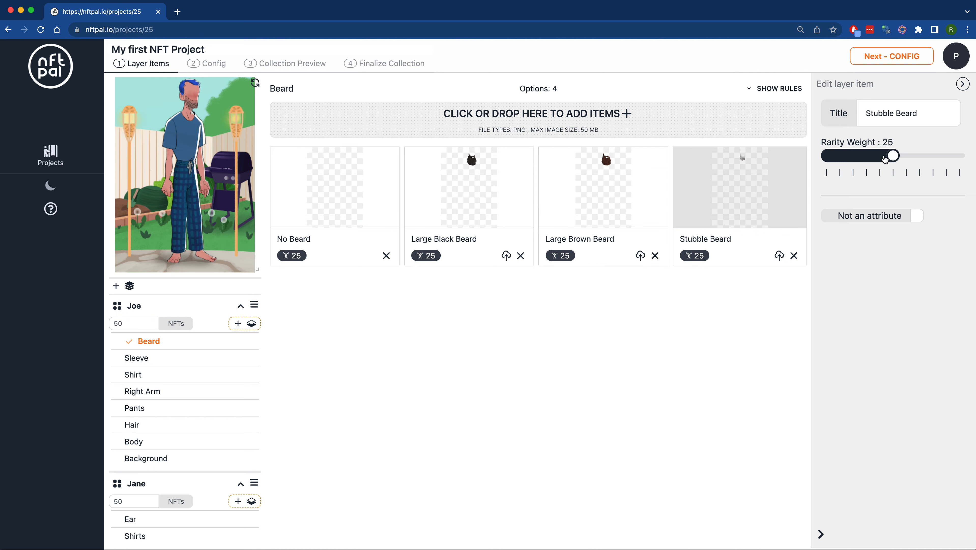
{"action": "left_click_drag", "start_coordinate": [894, 159], "coordinate": [845, 160]}
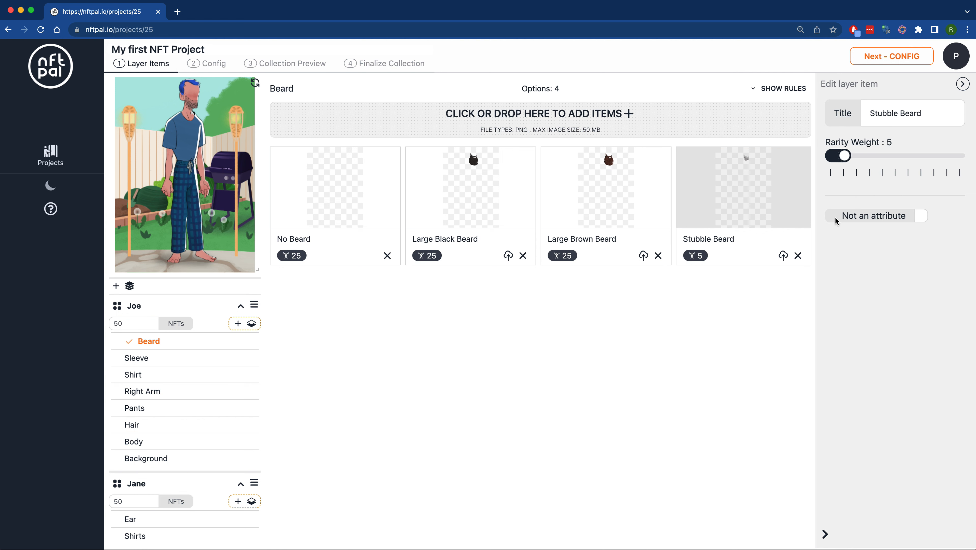
- Regenerate the collection from its preview and check the attribute percentages down to the beard types
{"action": "left_click", "coordinate": [280, 66]}
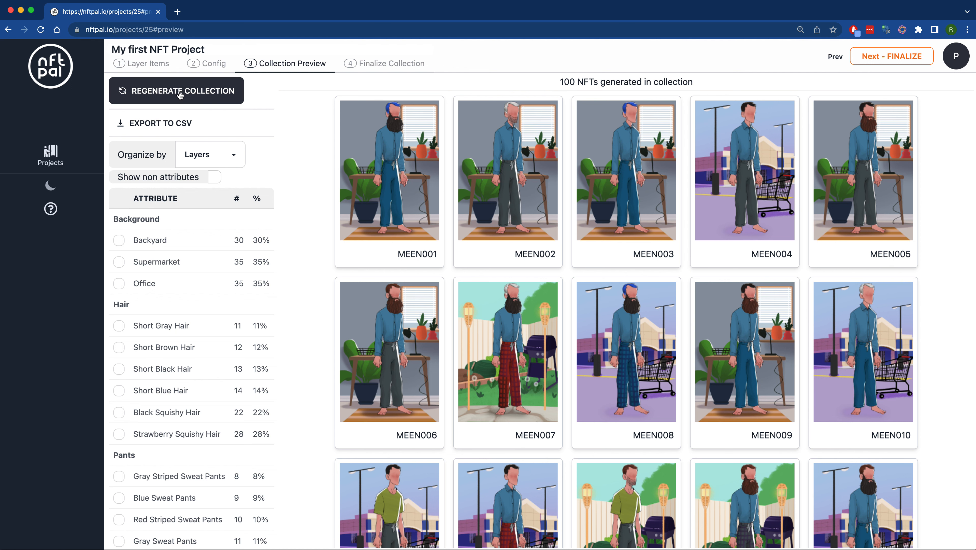
{"action": "left_click", "coordinate": [172, 95]}
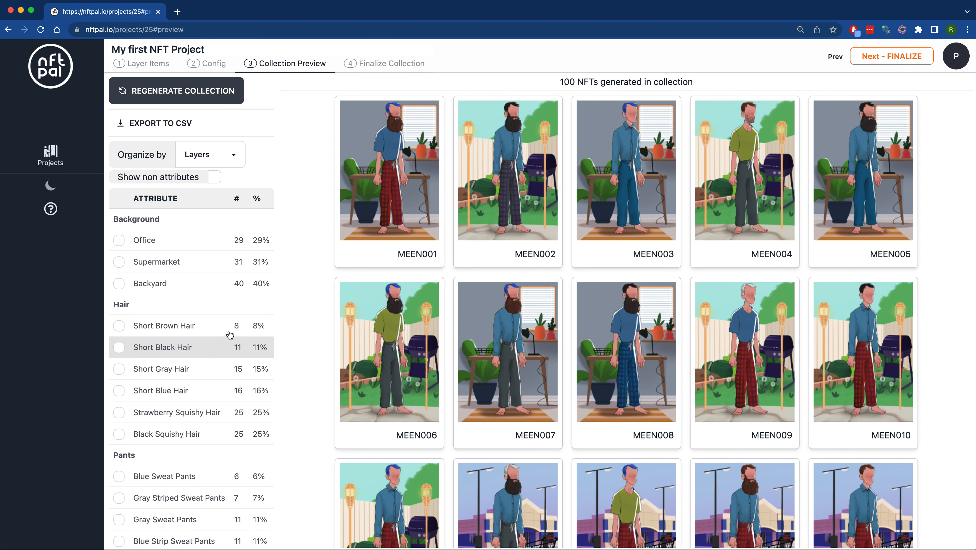
{"action": "scroll", "coordinate": [233, 323], "scroll_direction": "down", "scroll_amount": 4}
{"action": "scroll", "coordinate": [233, 325], "scroll_direction": "down", "scroll_amount": 7}
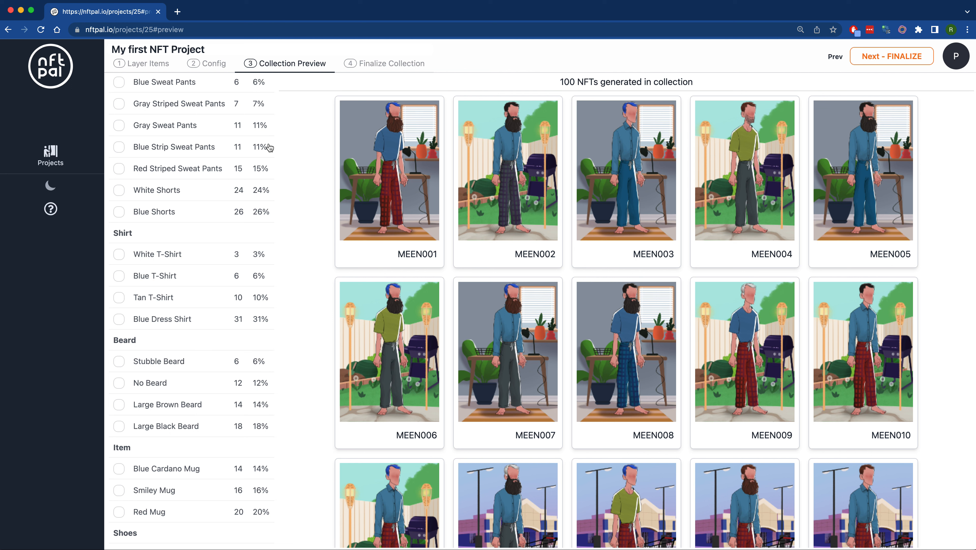
- Return to Layer Items and inspect Joe's Blue Dress Shirt and the title of the separate Blue Dress Shirt Sleeve
{"action": "left_click", "coordinate": [150, 66]}
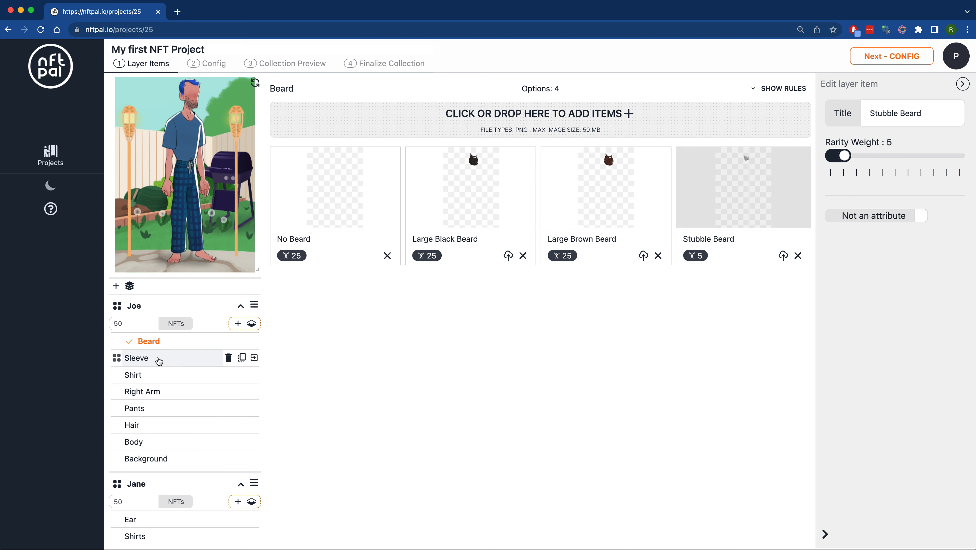
{"action": "left_click", "coordinate": [148, 378]}
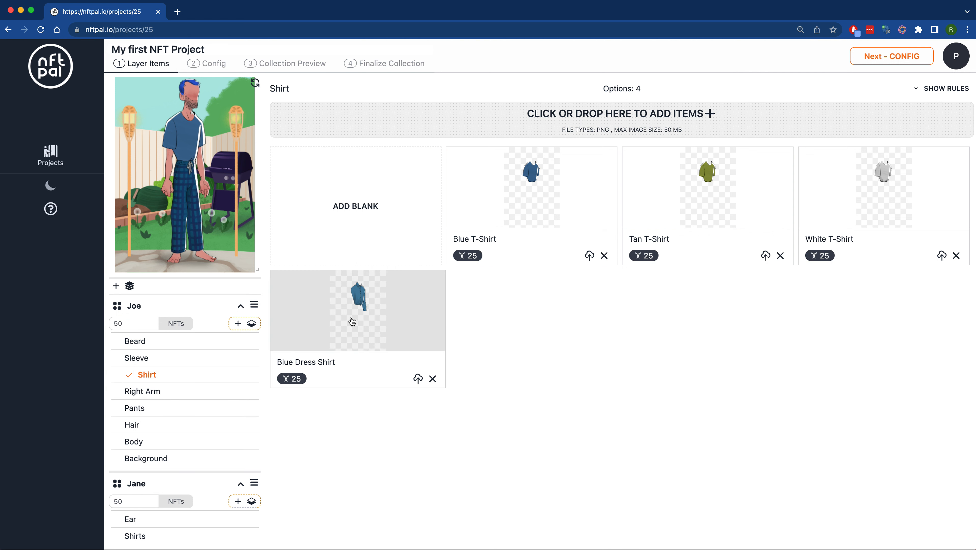
{"action": "left_click", "coordinate": [351, 330]}
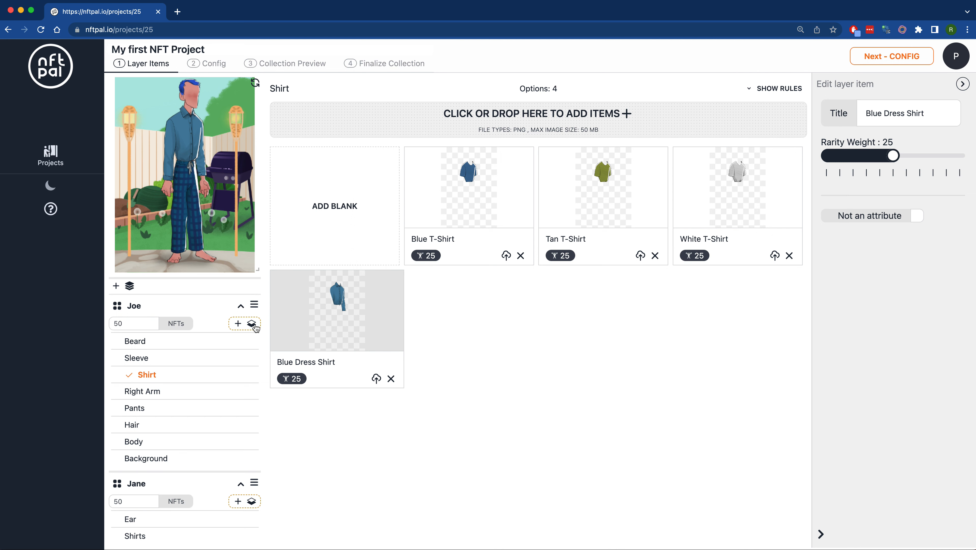
{"action": "left_click", "coordinate": [154, 363]}
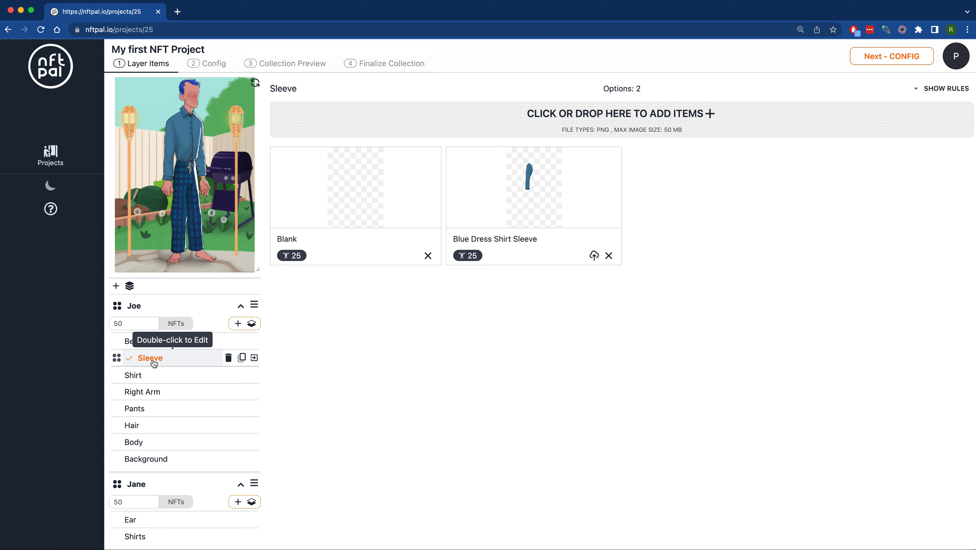
{"action": "left_click", "coordinate": [546, 191]}
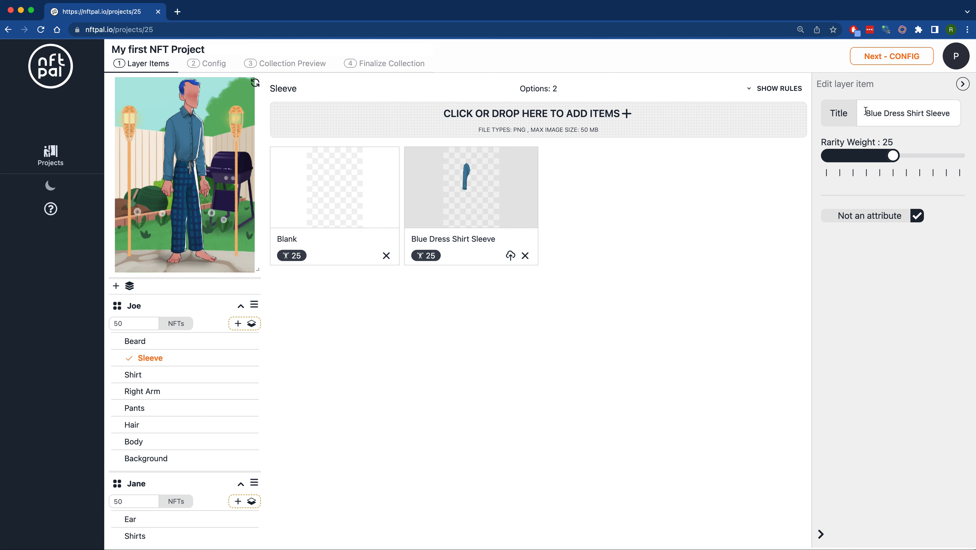
{"action": "left_click_drag", "start_coordinate": [867, 112], "coordinate": [956, 114]}
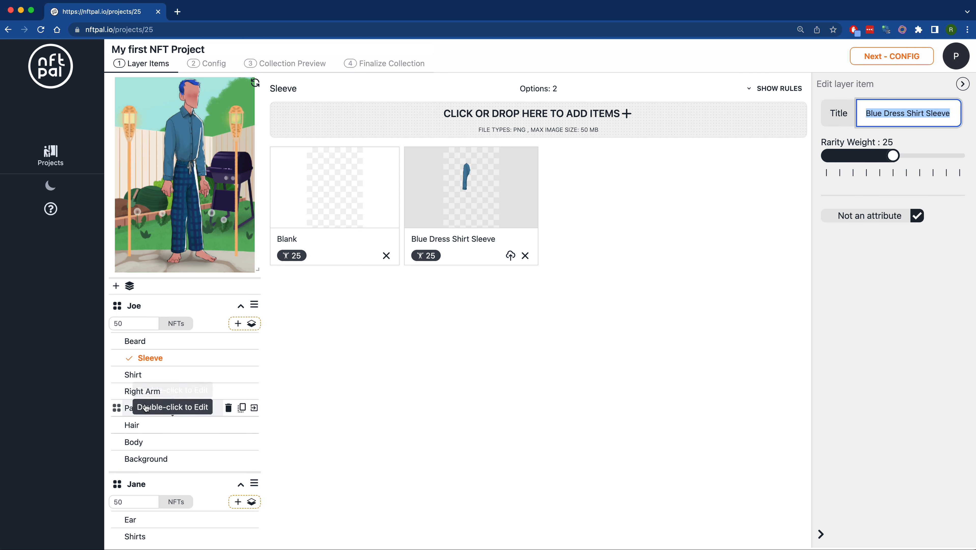
- Compare the attribute settings of the Blue Dress Shirt in Joe's Shirt layer with those of its matching item in the Sleeve layer
{"action": "left_click", "coordinate": [141, 379]}
{"action": "left_click", "coordinate": [142, 380]}
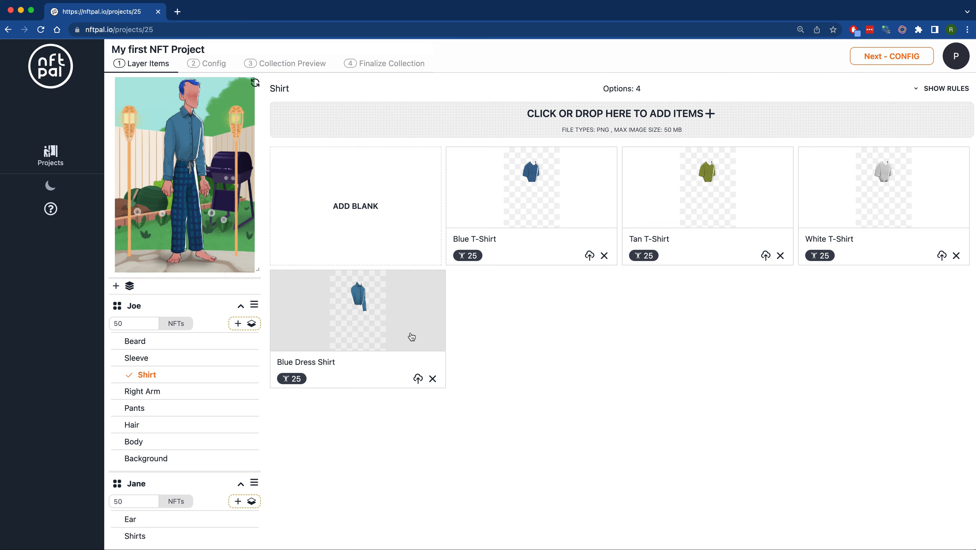
{"action": "left_click", "coordinate": [366, 320]}
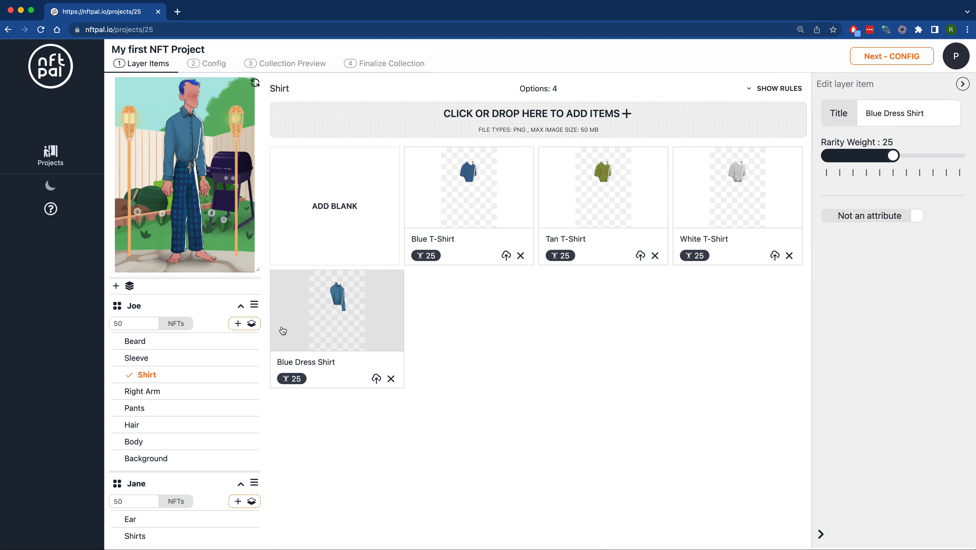
{"action": "left_click", "coordinate": [134, 362]}
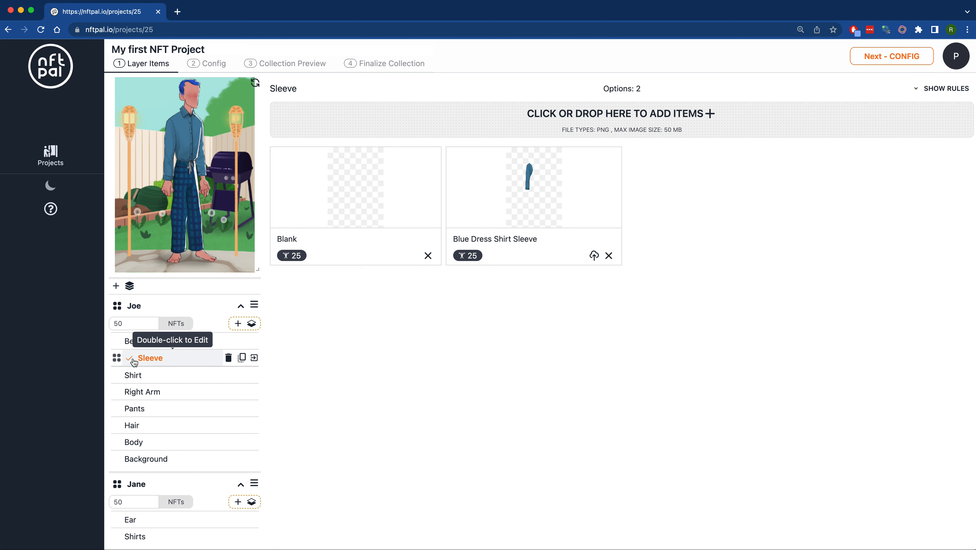
{"action": "left_click", "coordinate": [534, 197]}
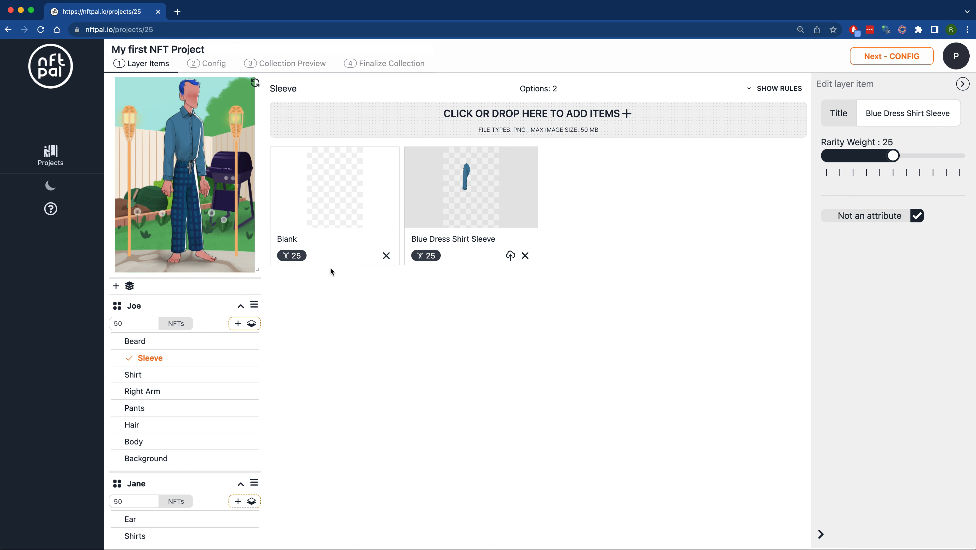
- Enlarge the character preview and view Joe in the Blue, Tan and White T-Shirts and in the Blue Dress Shirt
{"action": "left_click", "coordinate": [139, 381]}
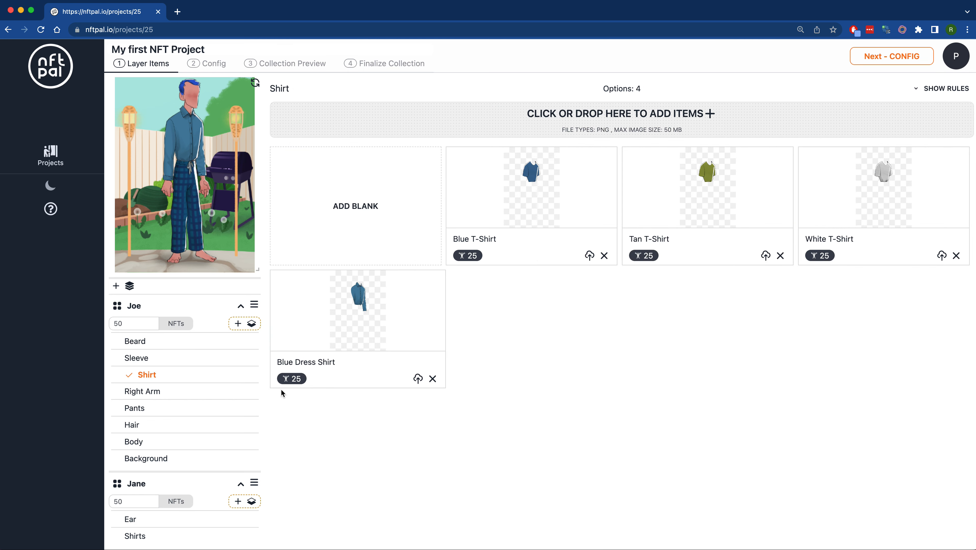
{"action": "left_click", "coordinate": [536, 189]}
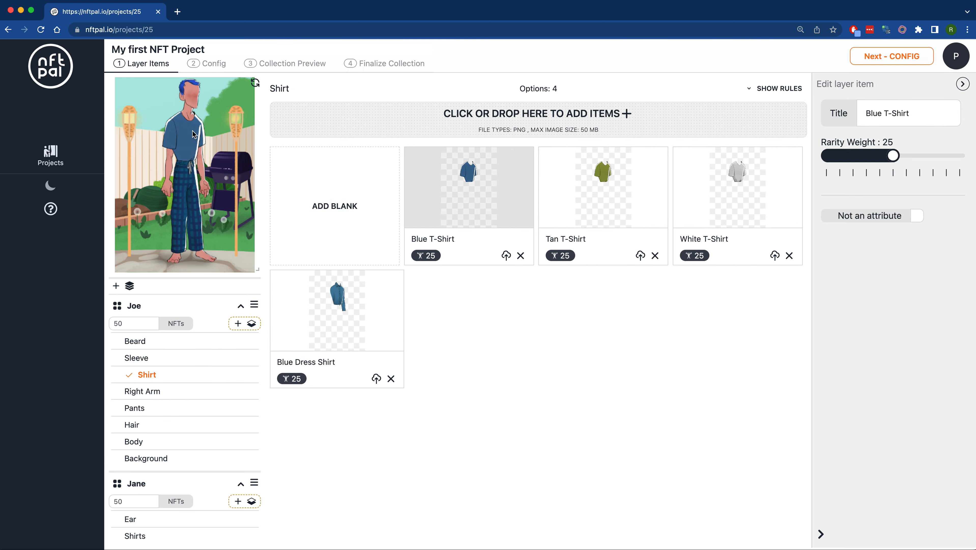
{"action": "left_click_drag", "start_coordinate": [256, 269], "coordinate": [276, 291]}
{"action": "left_click", "coordinate": [611, 186]}
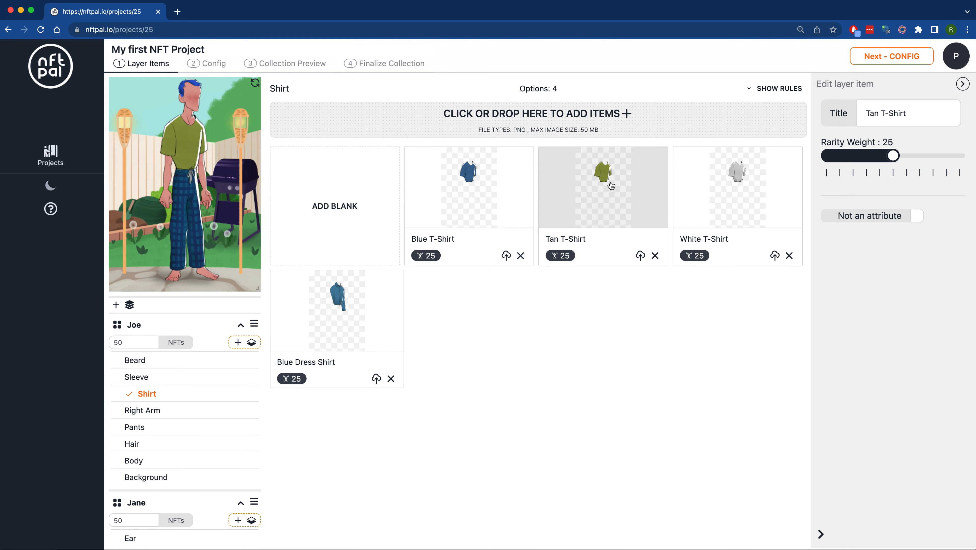
{"action": "left_click", "coordinate": [751, 191]}
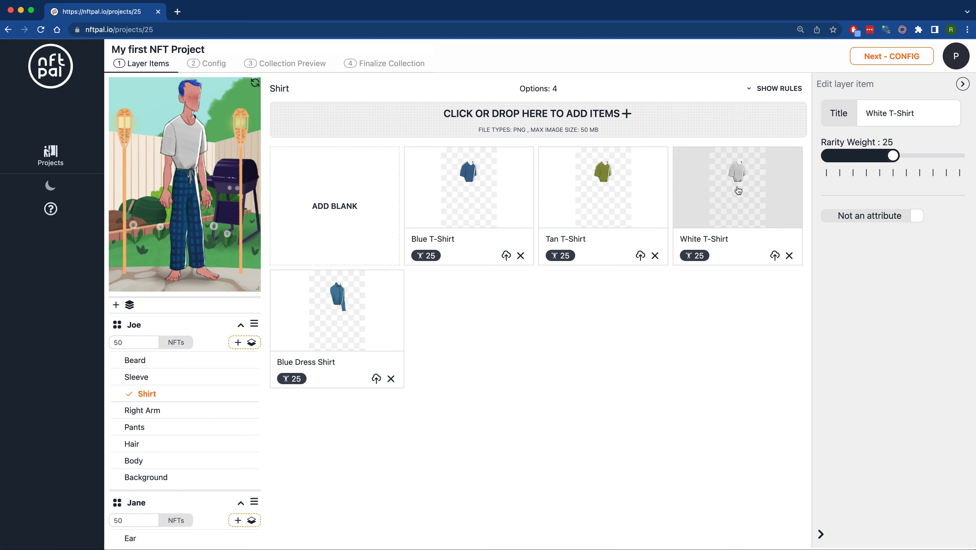
{"action": "left_click", "coordinate": [610, 188]}
{"action": "left_click", "coordinate": [514, 184]}
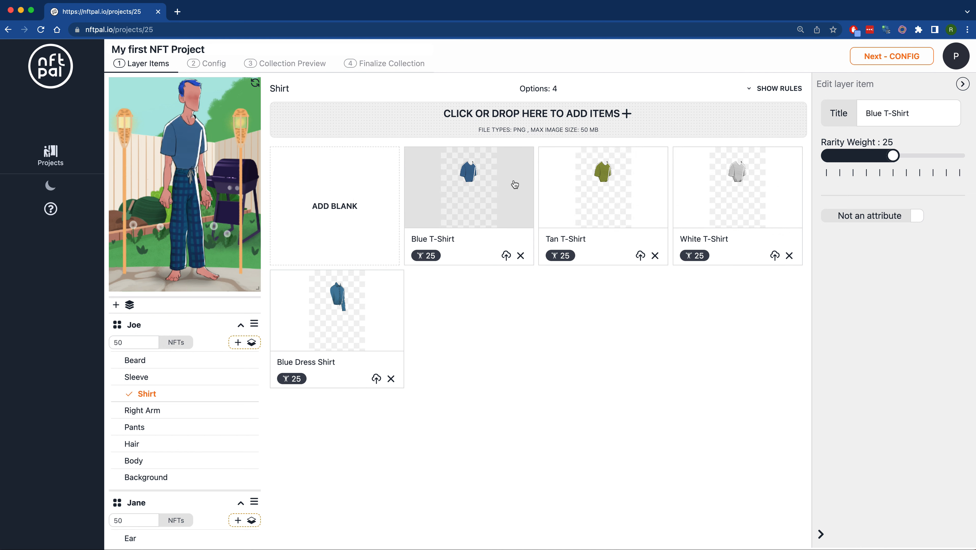
{"action": "left_click", "coordinate": [343, 308]}
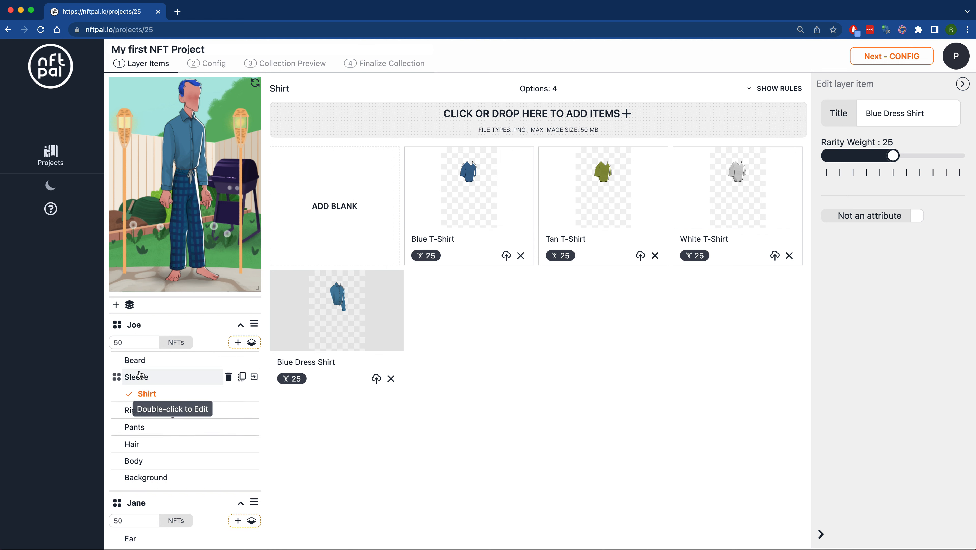
- Show the rules for Joe's Sleeve layer and read the Must Match rules between the Blue Dress Shirt and its sleeve
{"action": "left_click", "coordinate": [139, 379]}
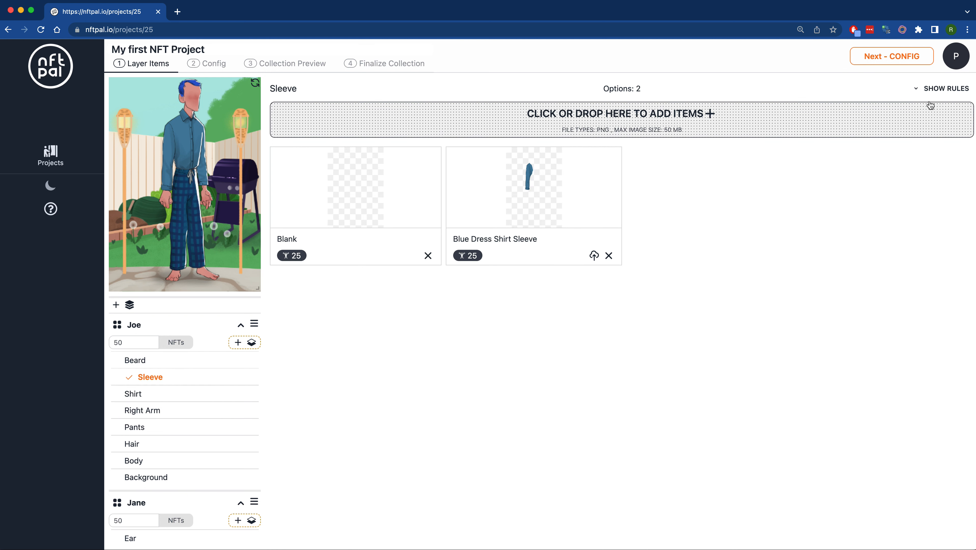
{"action": "left_click", "coordinate": [944, 94]}
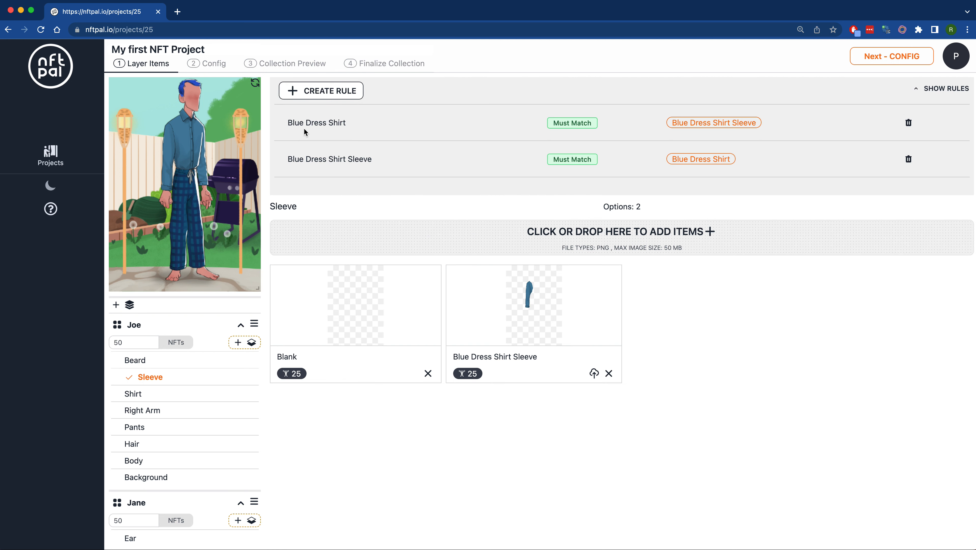
{"action": "left_click_drag", "start_coordinate": [288, 125], "coordinate": [352, 130]}
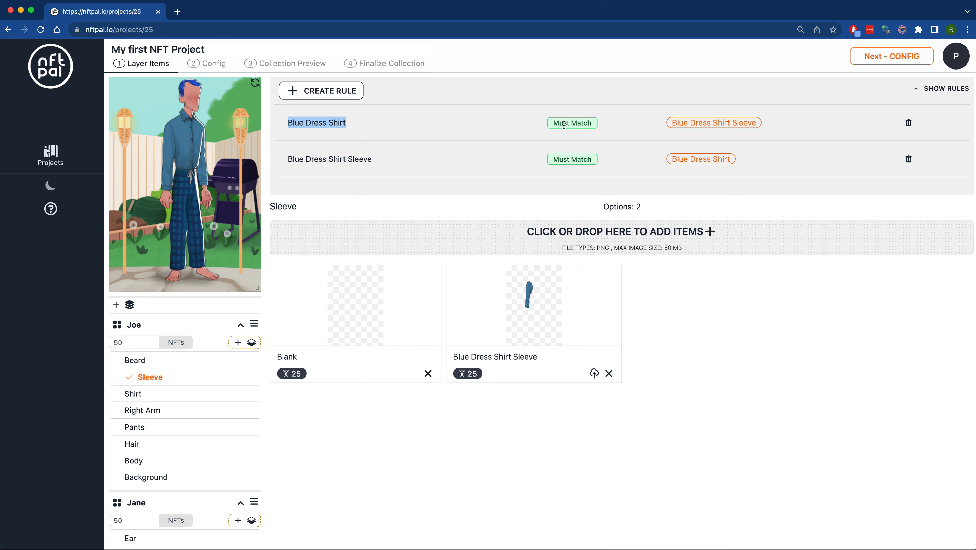
{"action": "left_click_drag", "start_coordinate": [669, 124], "coordinate": [781, 129]}
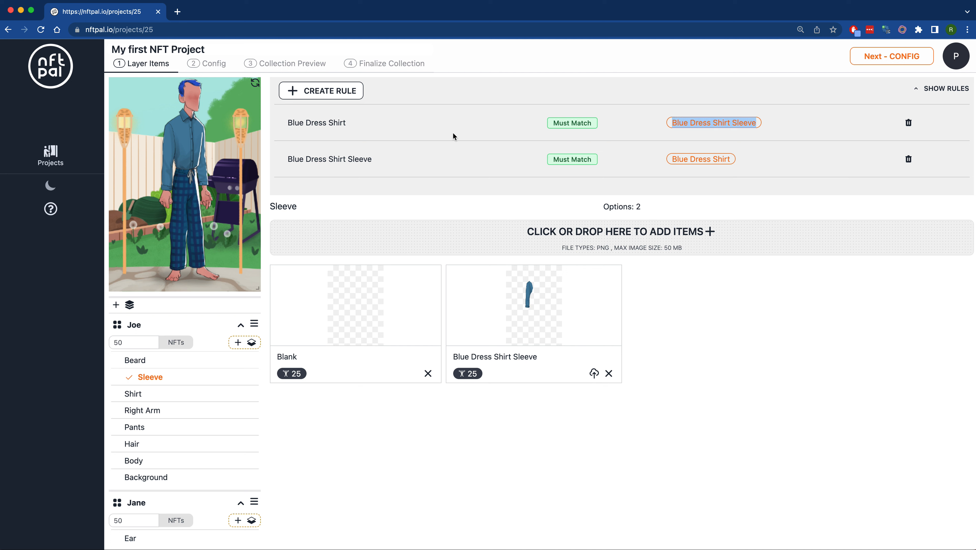
{"action": "left_click_drag", "start_coordinate": [284, 159], "coordinate": [389, 163]}
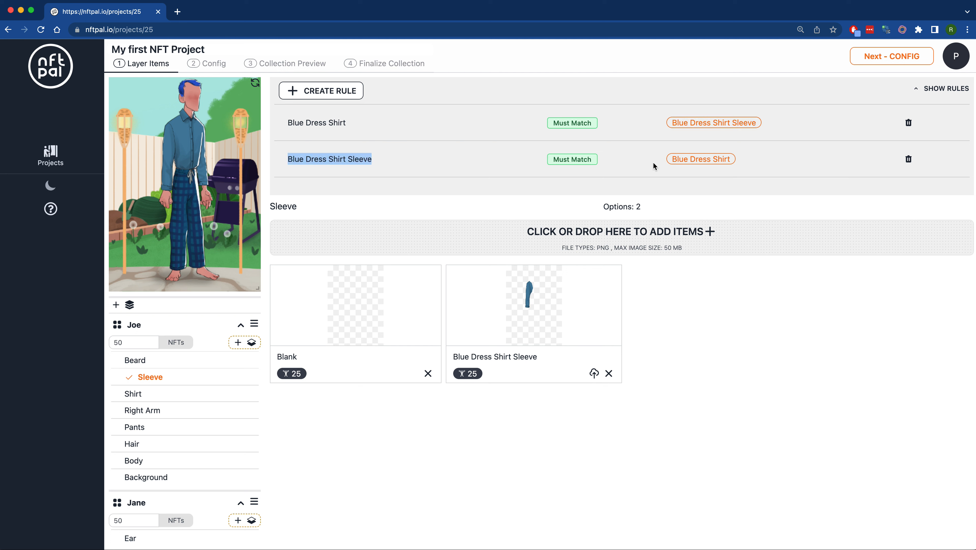
{"action": "left_click_drag", "start_coordinate": [653, 161], "coordinate": [775, 171]}
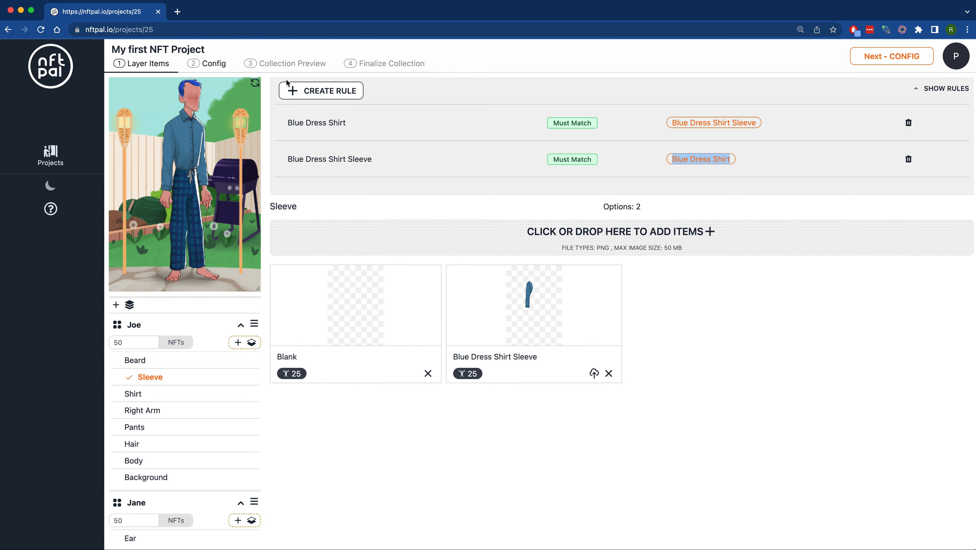
- Go to the Collection Preview and look through the generated Joe and Jane NFTs
{"action": "left_click", "coordinate": [272, 66]}
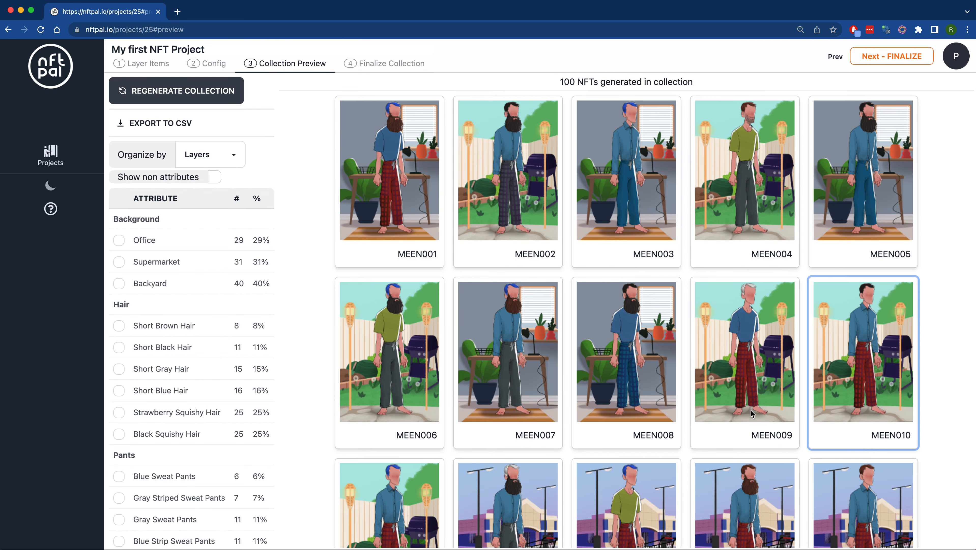
{"action": "scroll", "coordinate": [654, 377], "scroll_direction": "down", "scroll_amount": 20}
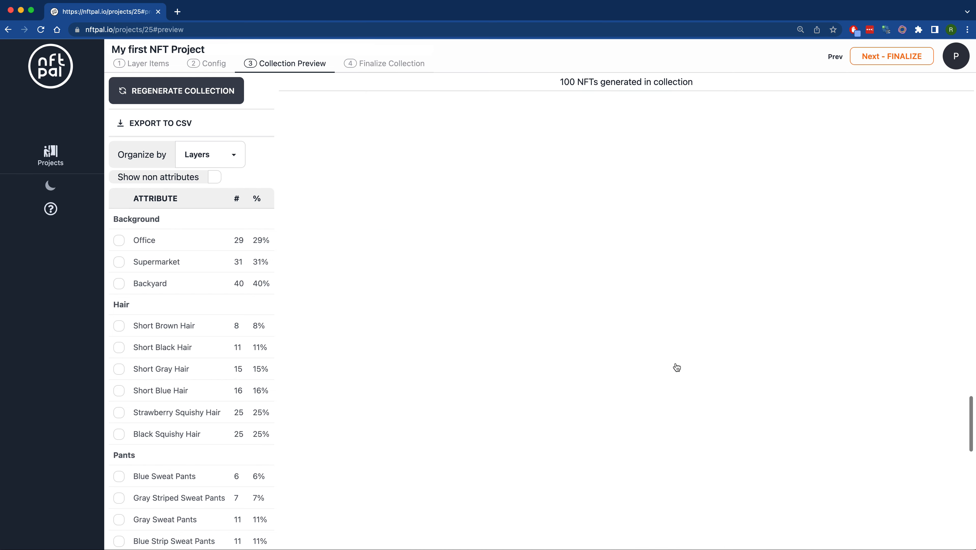
{"action": "scroll", "coordinate": [678, 365], "scroll_direction": "down", "scroll_amount": 10}
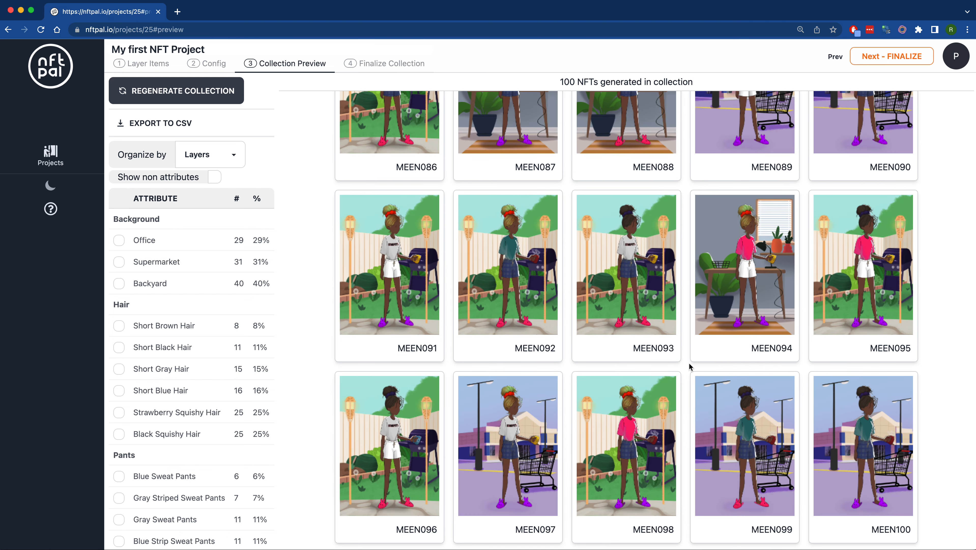
{"action": "scroll", "coordinate": [689, 366], "scroll_direction": "up", "scroll_amount": 20}
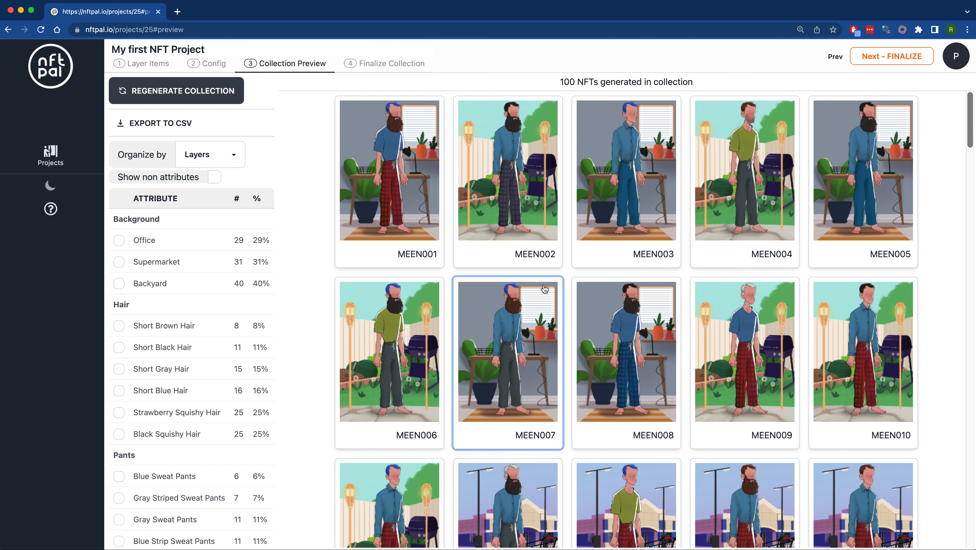
{"action": "scroll", "coordinate": [545, 285], "scroll_direction": "down", "scroll_amount": 15}
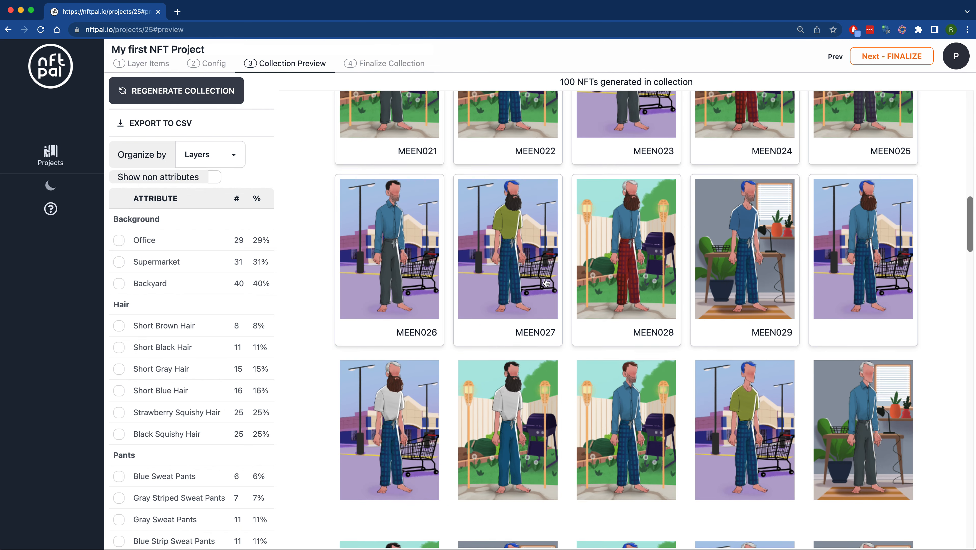
{"action": "scroll", "coordinate": [545, 283], "scroll_direction": "down", "scroll_amount": 10}
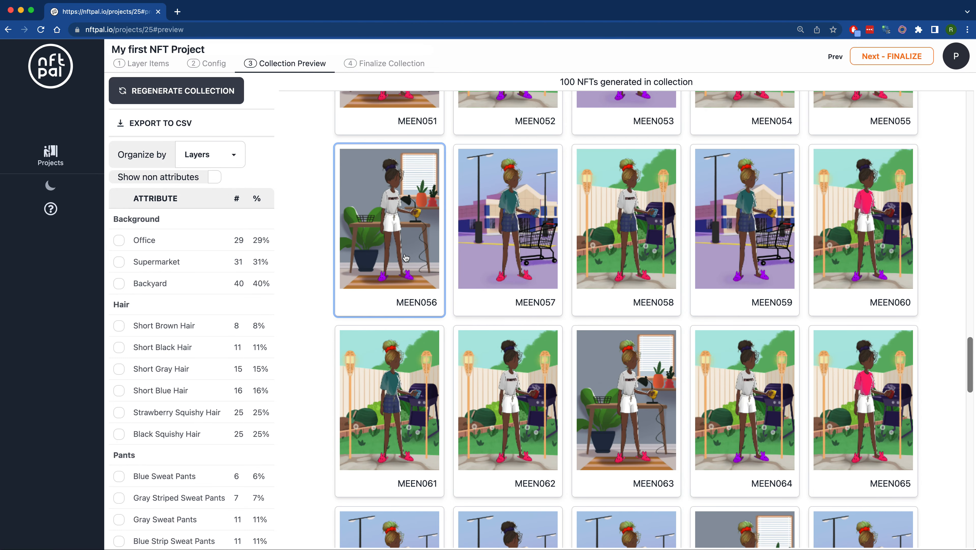
- Inspect the attributes of NFT MEEN056, close its details and move on to the Finalize Collection stage
{"action": "left_click", "coordinate": [401, 245]}
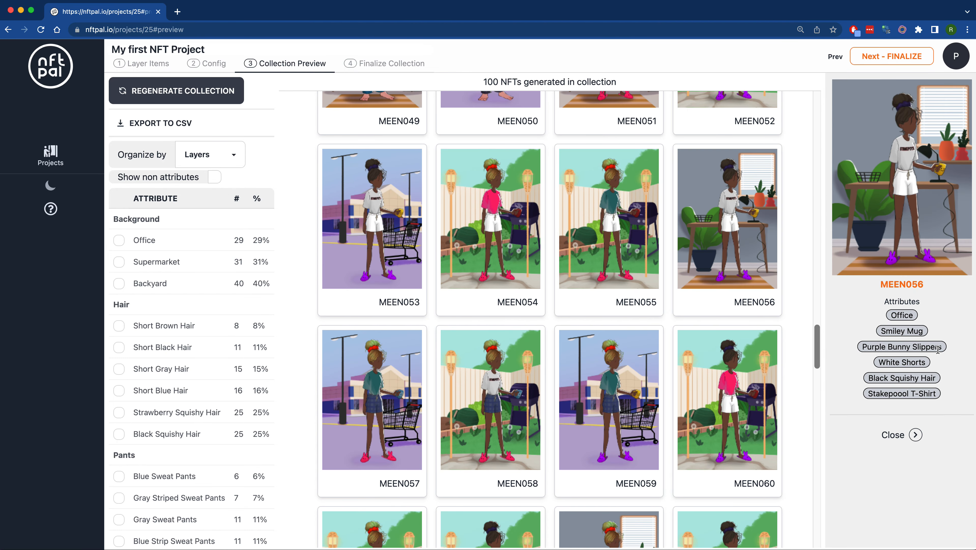
{"action": "left_click", "coordinate": [916, 435]}
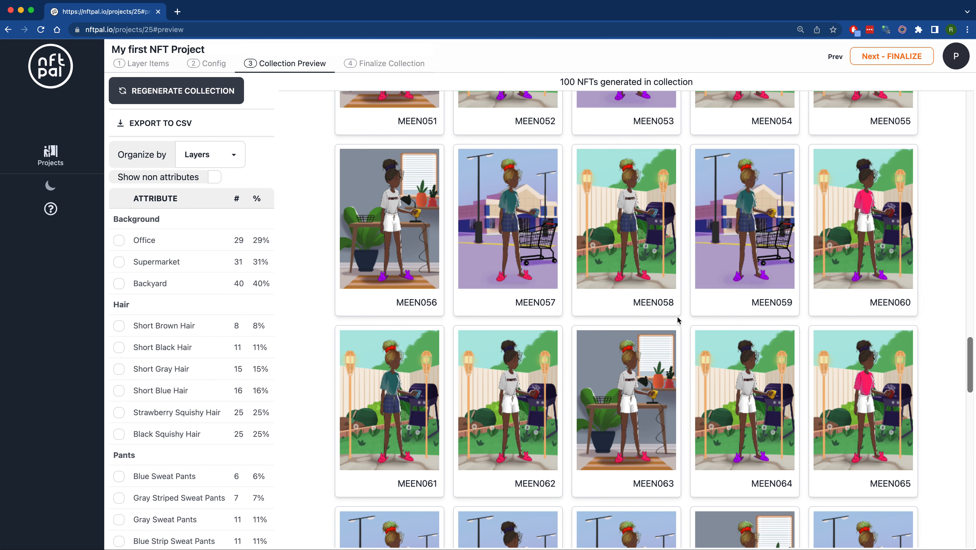
{"action": "scroll", "coordinate": [678, 317], "scroll_direction": "up", "scroll_amount": 20}
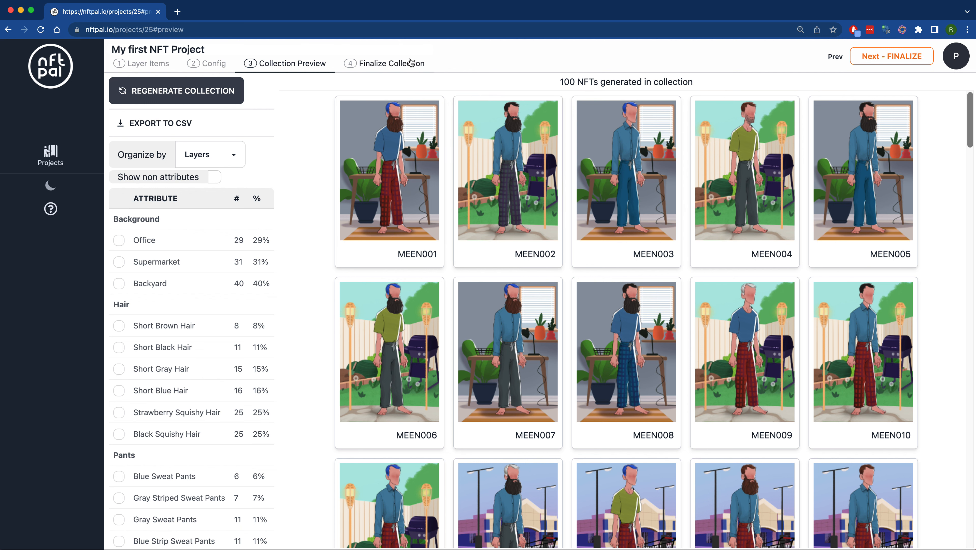
{"action": "left_click", "coordinate": [403, 63]}
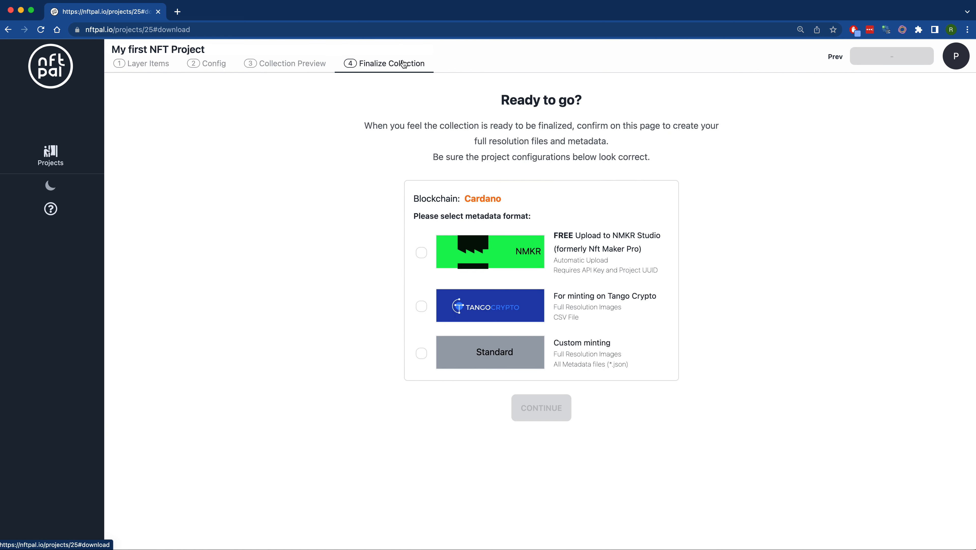